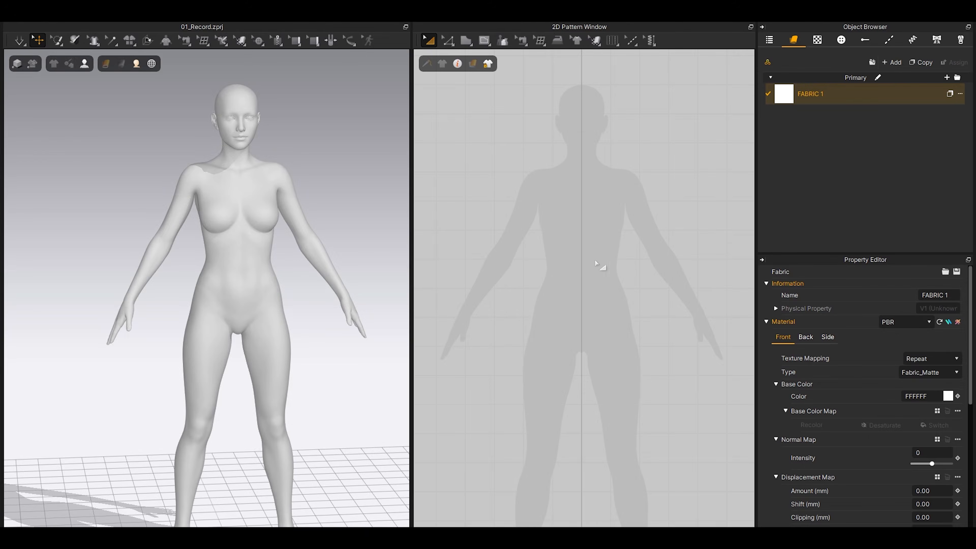
{"action": "left_click", "coordinate": [572, 255]}
{"action": "scroll", "coordinate": [536, 242], "scroll_direction": "down", "scroll_amount": 2}
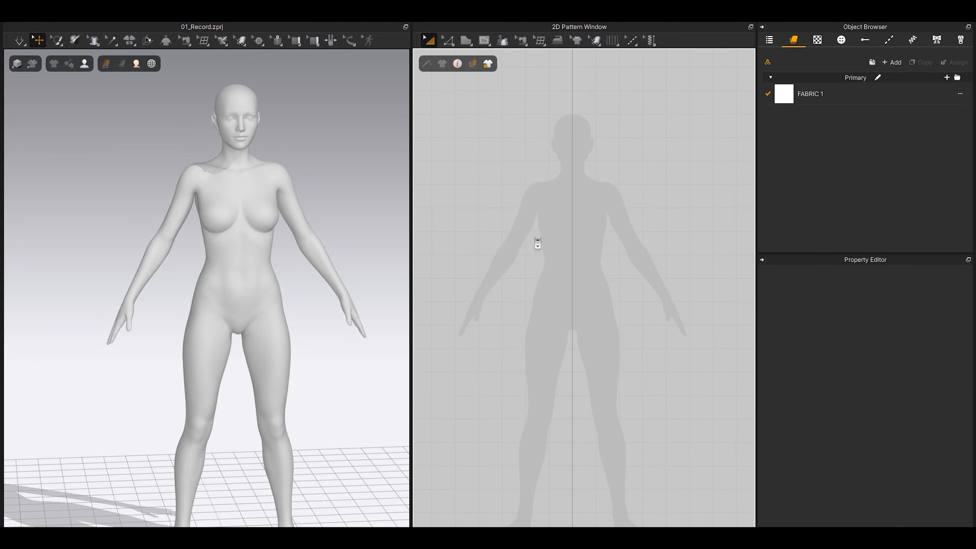
{"action": "scroll", "coordinate": [544, 231], "scroll_direction": "down", "scroll_amount": 3}
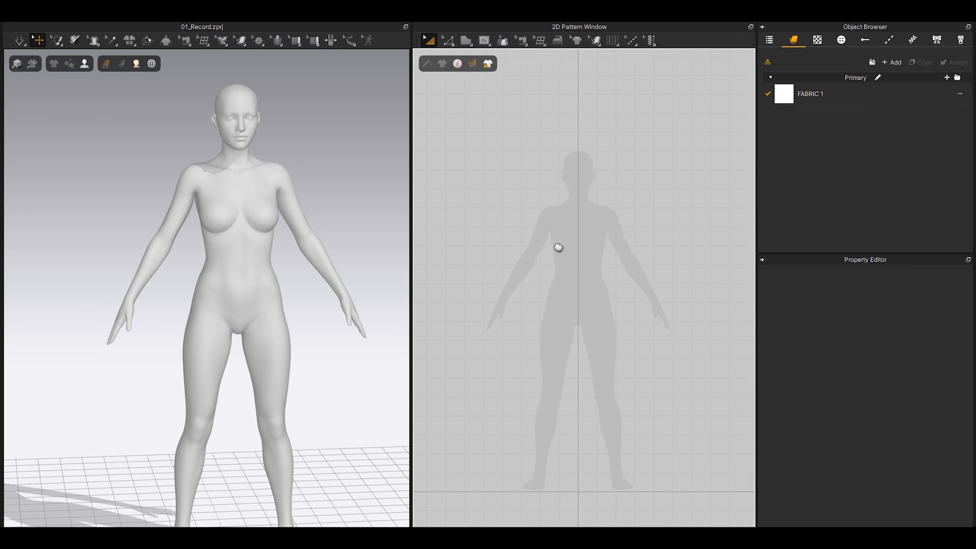
{"action": "key", "text": "s"}
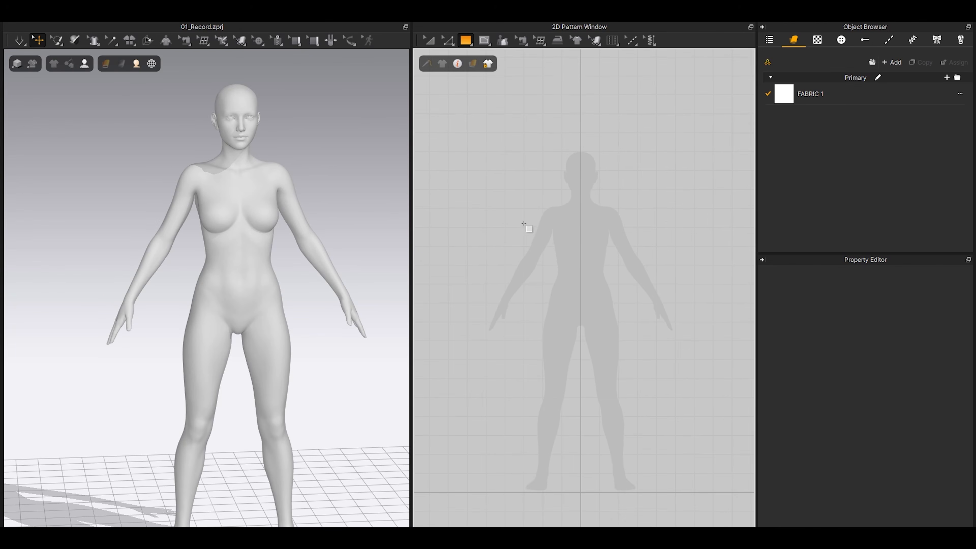
{"action": "left_click_drag", "start_coordinate": [578, 250], "coordinate": [592, 264]}
{"action": "left_click_drag", "start_coordinate": [598, 266], "coordinate": [599, 266]}
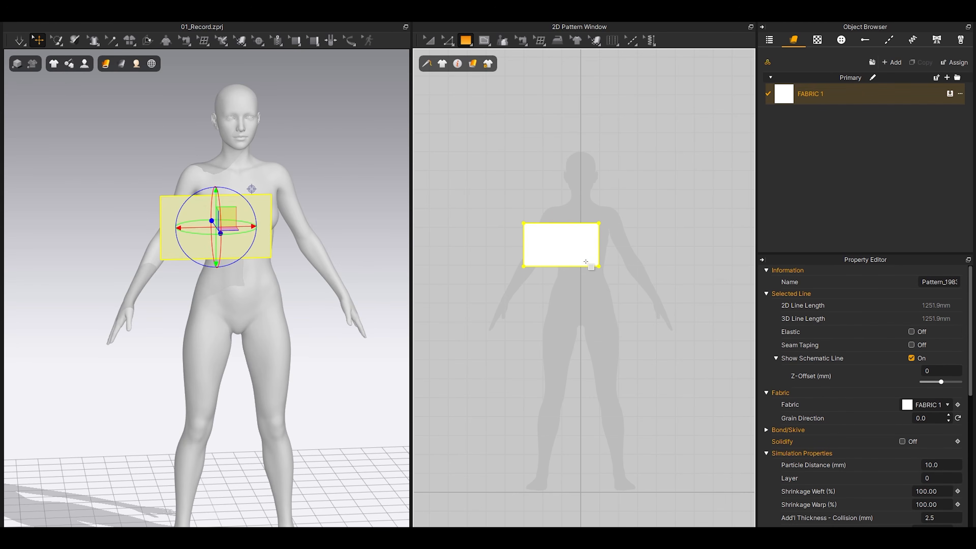
{"action": "key", "text": "Delete"}
{"action": "key", "text": "a"}
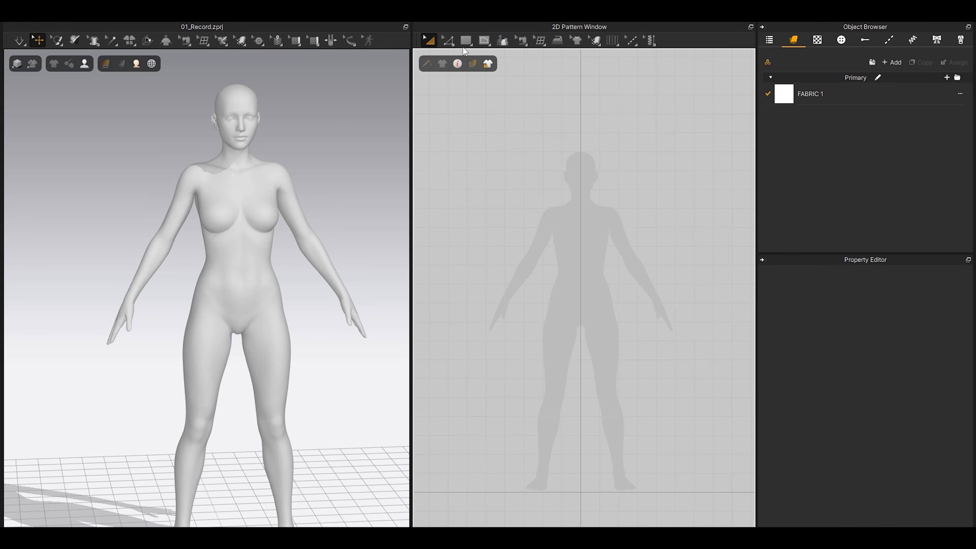
Draw a rectangular bodice pattern across the chest area and scale it up to a perimeter of about 1517 mm
{"action": "left_click", "coordinate": [467, 41]}
{"action": "left_click", "coordinate": [481, 73]}
{"action": "left_click_drag", "start_coordinate": [486, 214], "coordinate": [567, 265]}
{"action": "key", "text": "a"}
{"action": "scroll", "coordinate": [527, 233], "scroll_direction": "up", "scroll_amount": 3}
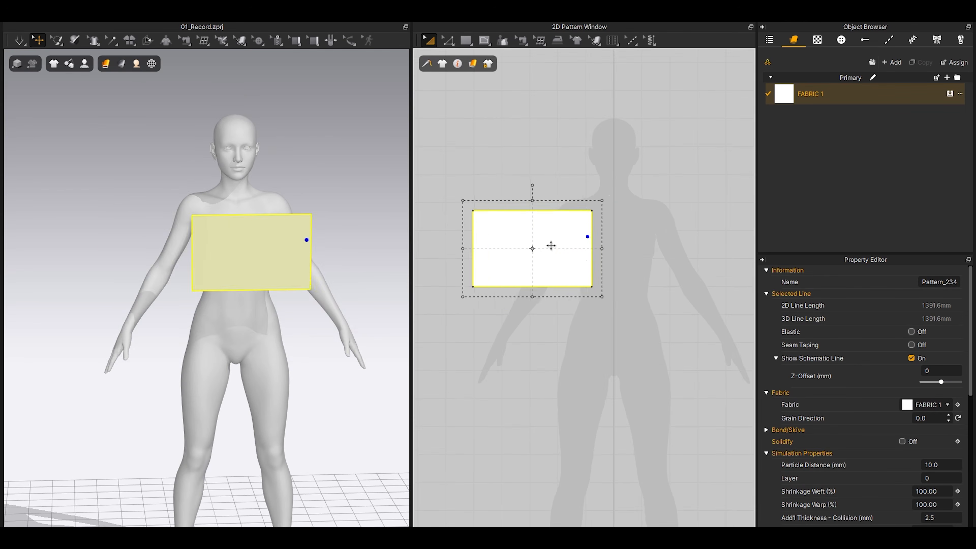
{"action": "left_click_drag", "start_coordinate": [566, 256], "coordinate": [587, 262]}
Clone the bodice panel as a symmetric pattern with sewing and place the copy beside the original
{"action": "right_click_drag", "start_coordinate": [331, 283], "coordinate": [231, 277]}
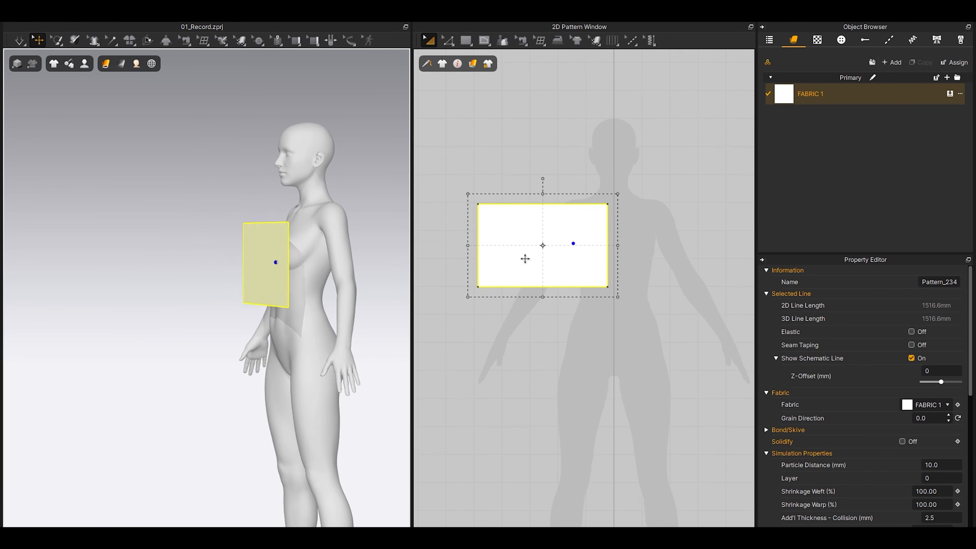
{"action": "scroll", "coordinate": [527, 256], "scroll_direction": "down", "scroll_amount": 3}
{"action": "right_click", "coordinate": [534, 252]}
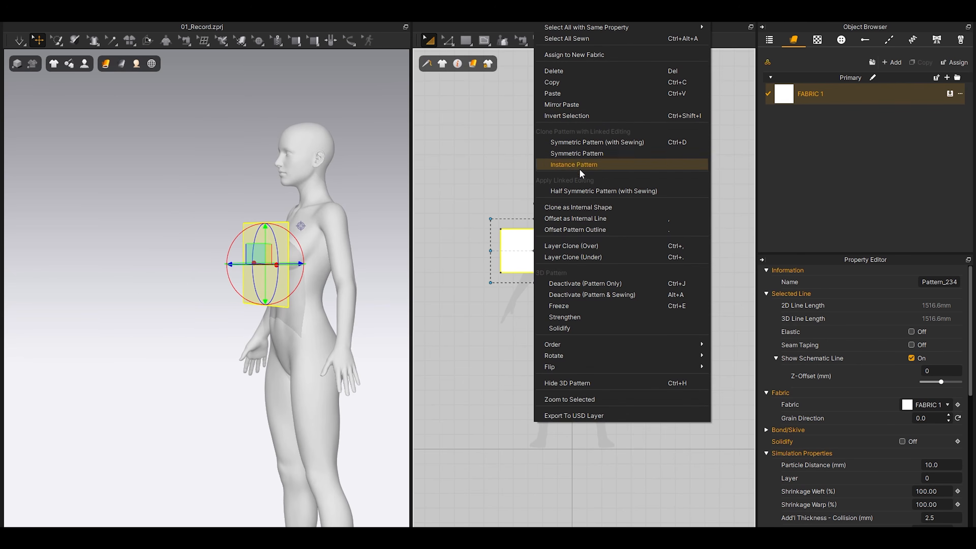
{"action": "left_click", "coordinate": [576, 143]}
{"action": "left_click", "coordinate": [620, 251]}
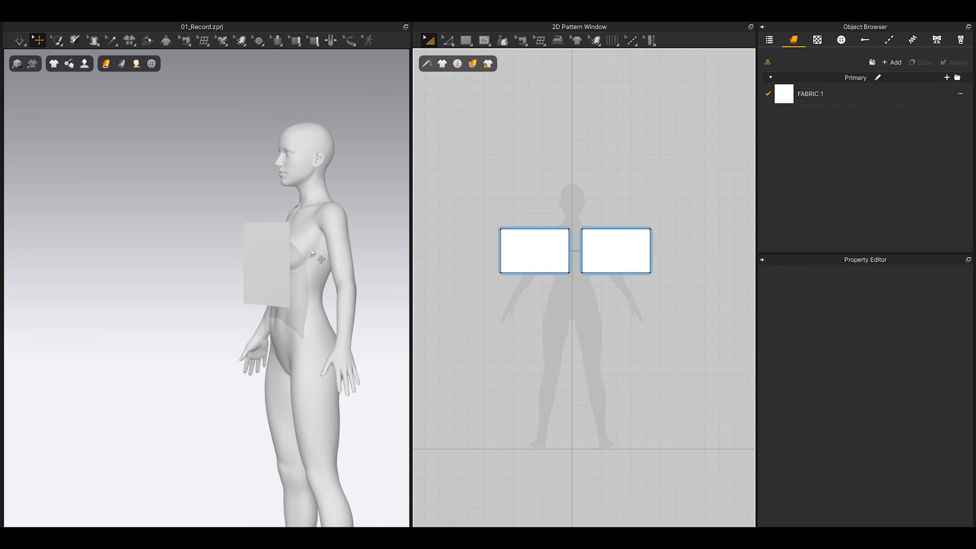
Move the cloned bodice panel behind the avatar's torso in the 3D view
{"action": "middle_click_drag", "start_coordinate": [297, 260], "coordinate": [255, 281]}
{"action": "scroll", "coordinate": [254, 281], "scroll_direction": "down", "scroll_amount": 5}
{"action": "right_click_drag", "start_coordinate": [255, 281], "coordinate": [260, 339]}
{"action": "scroll", "coordinate": [259, 320], "scroll_direction": "up", "scroll_amount": 2}
{"action": "left_click", "coordinate": [609, 259]}
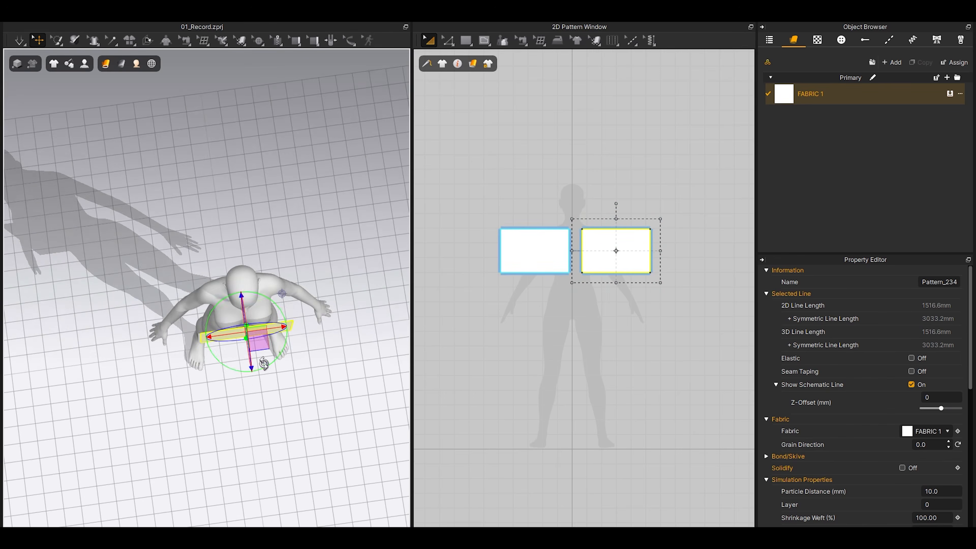
{"action": "right_click_drag", "start_coordinate": [260, 319], "coordinate": [261, 341]}
{"action": "left_click_drag", "start_coordinate": [261, 342], "coordinate": [253, 284]}
{"action": "right_click_drag", "start_coordinate": [253, 283], "coordinate": [281, 303]}
{"action": "middle_click_drag", "start_coordinate": [281, 303], "coordinate": [281, 250]}
Sew the front and back bodice panels together along both side edges
{"action": "left_click", "coordinate": [520, 41]}
{"action": "left_click", "coordinate": [568, 237]}
{"action": "left_click", "coordinate": [582, 240]}
{"action": "left_click", "coordinate": [501, 244]}
{"action": "left_click", "coordinate": [650, 243]}
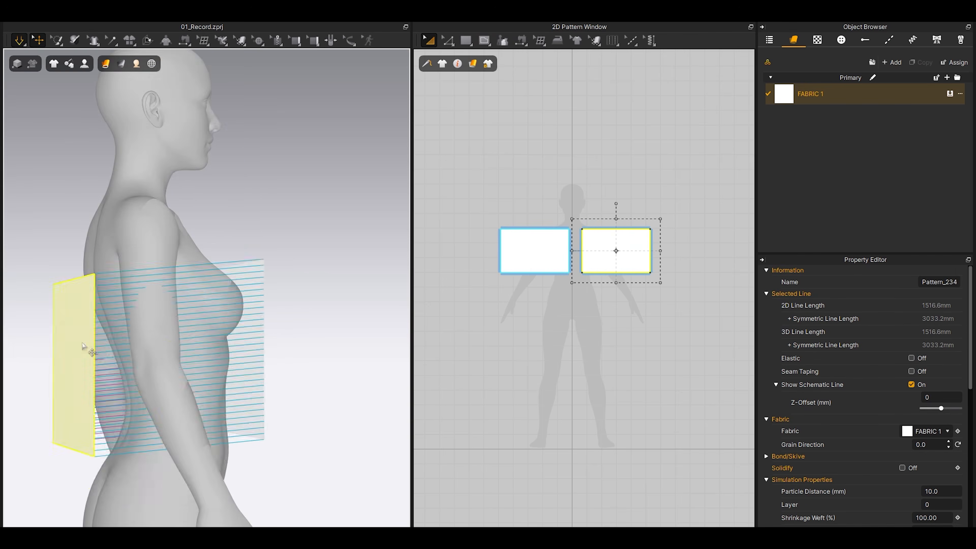
Simulate the bodice and pull the fabric upward around the avatar's chest
{"action": "key", "text": "space"}
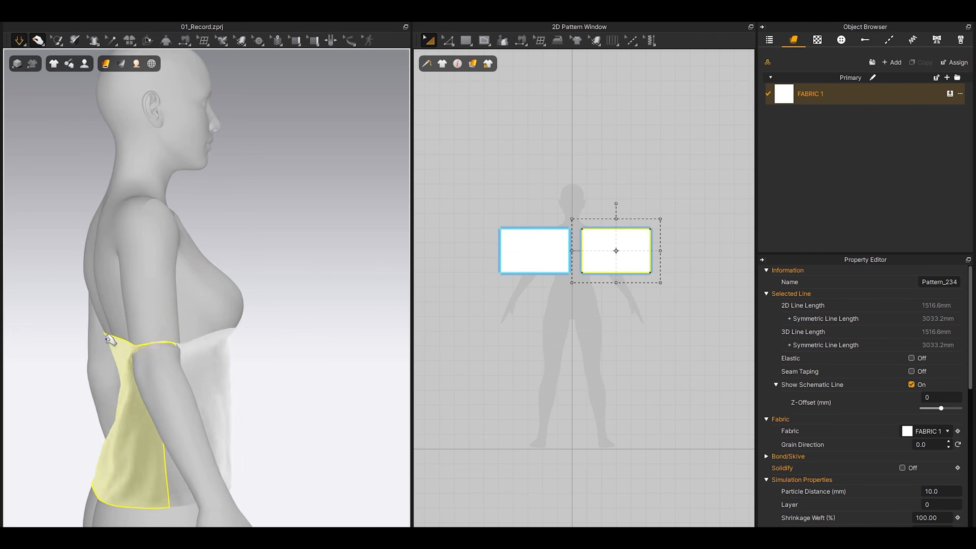
{"action": "right_click_drag", "start_coordinate": [103, 341], "coordinate": [157, 342]}
{"action": "left_click_drag", "start_coordinate": [203, 339], "coordinate": [57, 204]}
{"action": "right_click_drag", "start_coordinate": [227, 308], "coordinate": [141, 330]}
{"action": "key", "text": "space"}
Raise both bodice panels together on the torso and simulate the drape again
{"action": "left_click", "coordinate": [522, 255], "text": "shift"}
{"action": "right_click_drag", "start_coordinate": [322, 348], "coordinate": [224, 379]}
{"action": "left_click_drag", "start_coordinate": [226, 403], "coordinate": [227, 308]}
{"action": "key", "text": "space"}
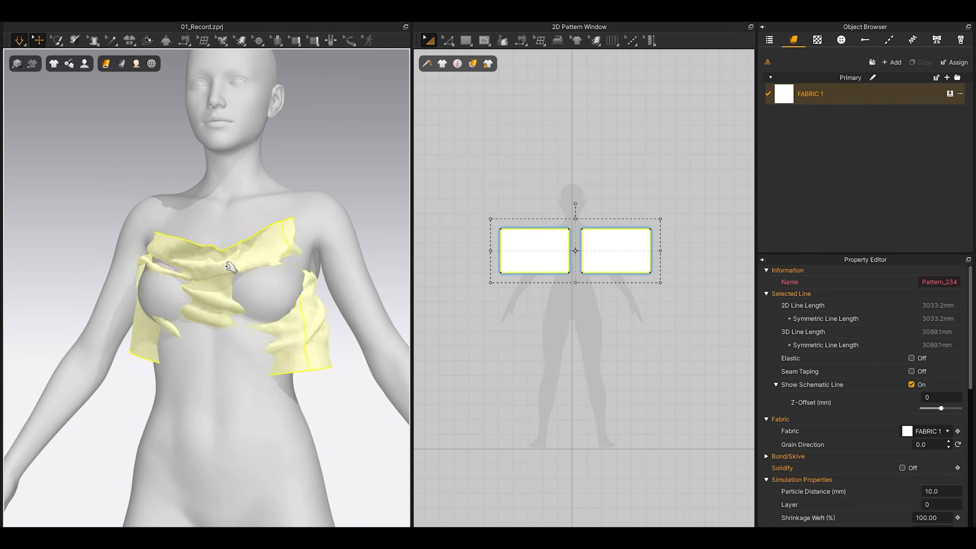
{"action": "key", "text": "space"}
Narrow both bodice panels to a perimeter of about 1380 mm each and simulate while tugging the top into place
{"action": "left_click", "coordinate": [535, 253]}
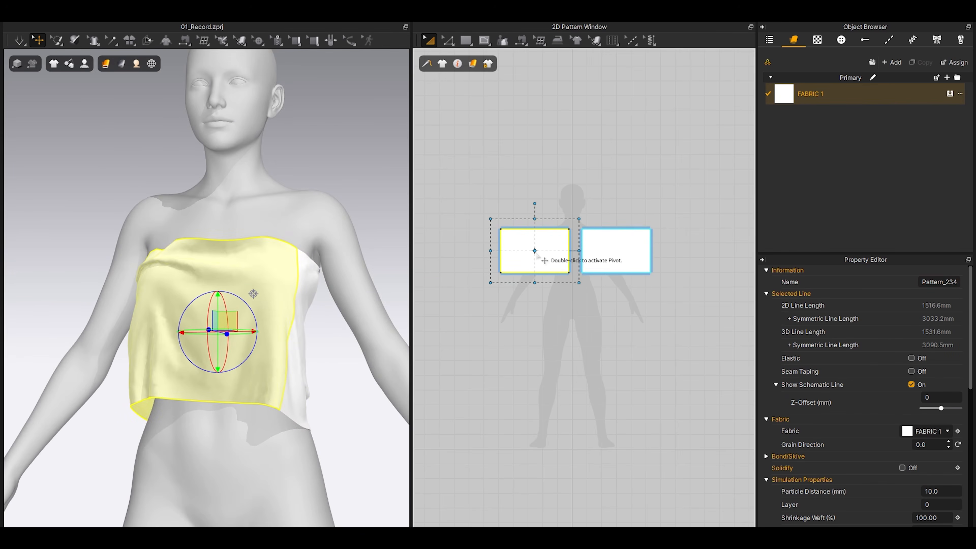
{"action": "scroll", "coordinate": [537, 255], "scroll_direction": "up", "scroll_amount": 3}
{"action": "key", "text": "space"}
{"action": "right_click_drag", "start_coordinate": [269, 319], "coordinate": [142, 385]}
{"action": "left_click_drag", "start_coordinate": [216, 353], "coordinate": [307, 395]}
{"action": "right_click_drag", "start_coordinate": [197, 413], "coordinate": [249, 407]}
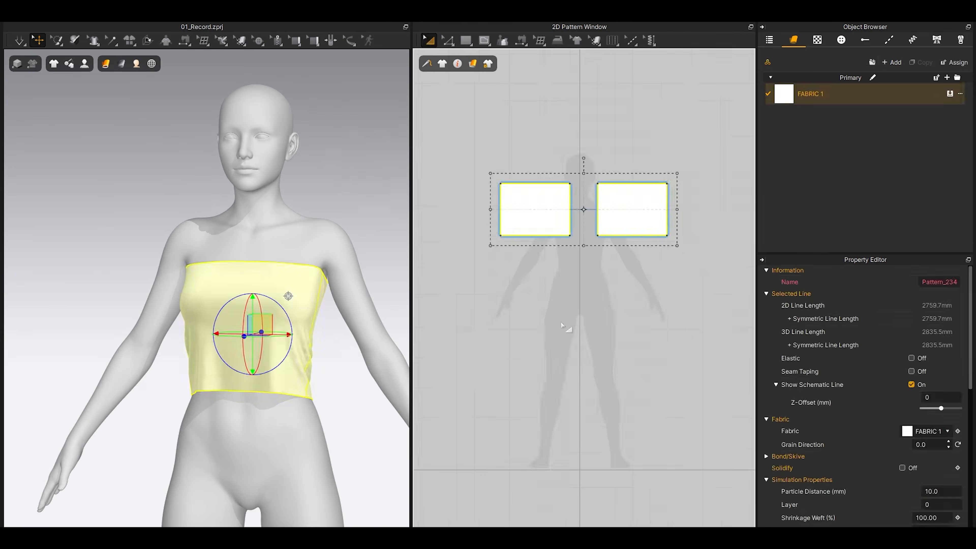
Draw a waist panel with a perimeter of about 810 mm below the bodice and place it on the waist's side arrangement point
{"action": "left_click", "coordinate": [505, 283]}
{"action": "key", "text": "s"}
{"action": "left_click_drag", "start_coordinate": [484, 254], "coordinate": [574, 288]}
{"action": "key", "text": "a"}
{"action": "key", "text": "shift+f"}
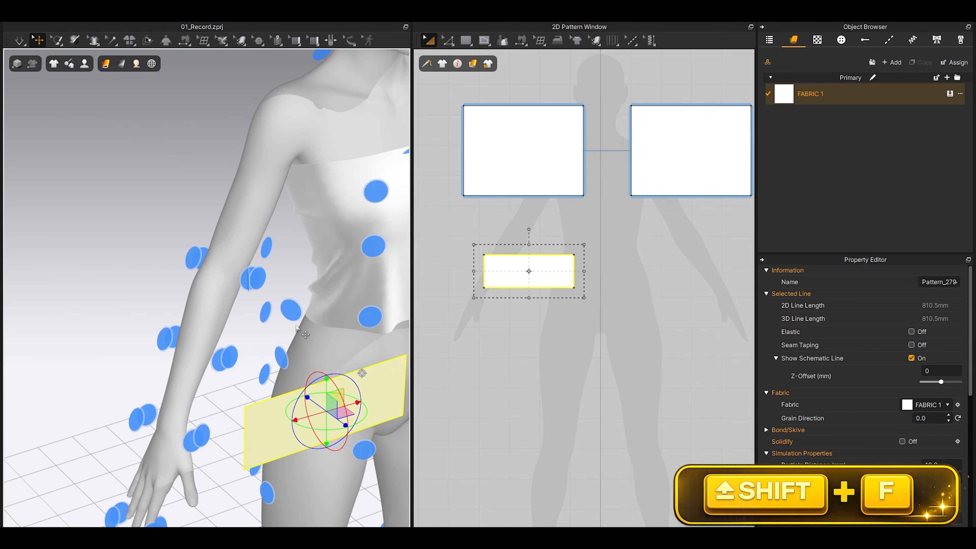
{"action": "left_click", "coordinate": [291, 316]}
{"action": "key", "text": "2"}
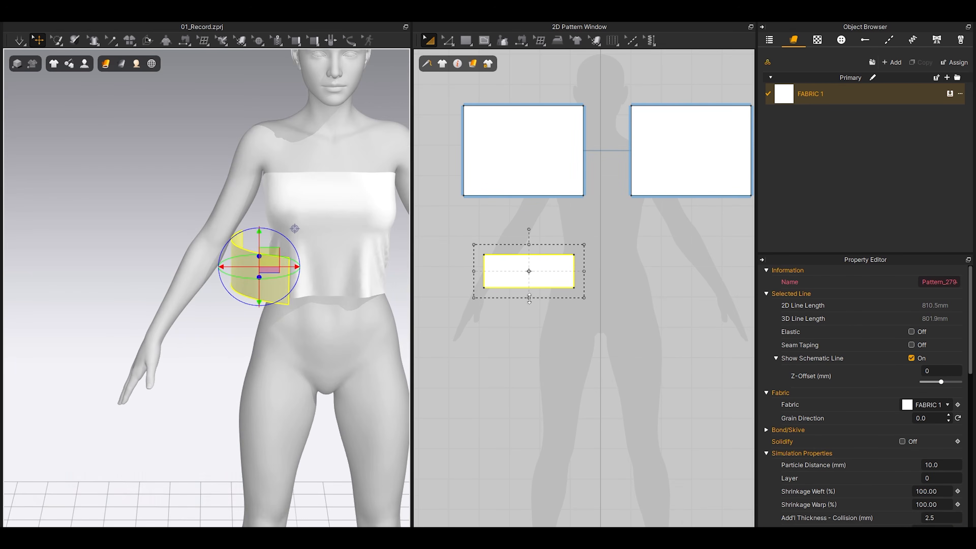
Clone the waist panel as a symmetric pattern with sewing beside it and set both waist panels to layer 1
{"action": "key", "text": "ctrl+d"}
{"action": "left_click", "coordinate": [652, 285]}
{"action": "right_click_drag", "start_coordinate": [235, 334], "coordinate": [227, 333]}
{"action": "left_click", "coordinate": [309, 297]}
{"action": "left_click", "coordinate": [171, 298], "text": "shift"}
{"action": "scroll", "coordinate": [949, 442], "scroll_direction": "down", "scroll_amount": 2}
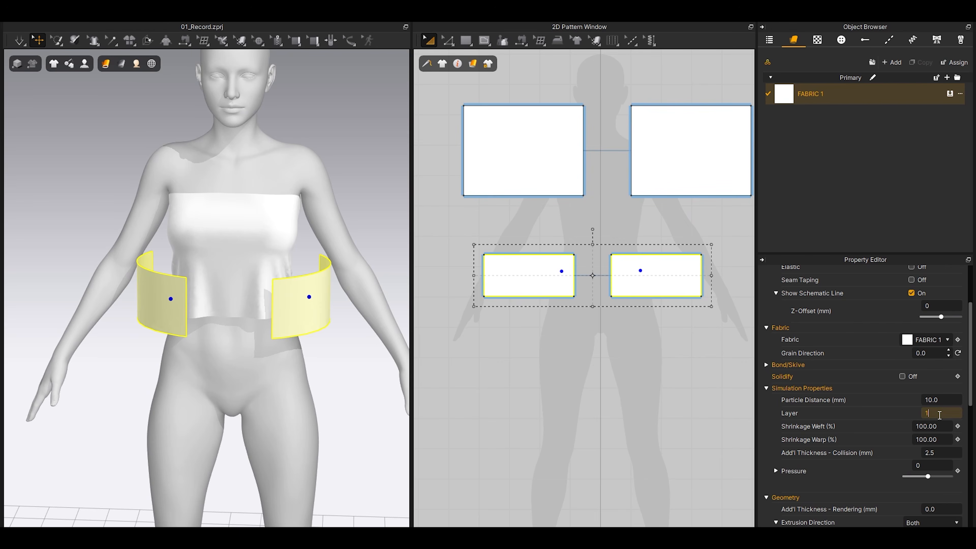
{"action": "key", "text": "Return"}
Sew the two waist panels together along their inner and outer side edges
{"action": "left_click", "coordinate": [643, 359]}
{"action": "key", "text": "n"}
{"action": "left_click", "coordinate": [574, 274]}
{"action": "left_click", "coordinate": [615, 274]}
{"action": "left_click", "coordinate": [483, 275]}
{"action": "left_click", "coordinate": [701, 276]}
{"action": "key", "text": "a"}
Simulate the garment and tug the waist band into place around the front and back of the body
{"action": "key", "text": "space"}
{"action": "scroll", "coordinate": [275, 317], "scroll_direction": "up", "scroll_amount": 3}
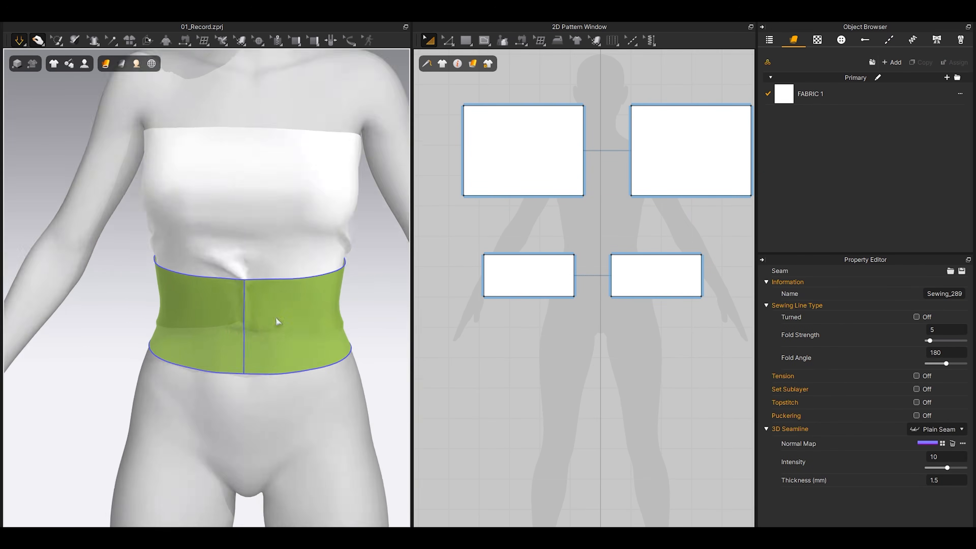
{"action": "right_click_drag", "start_coordinate": [276, 318], "coordinate": [258, 304]}
{"action": "left_click_drag", "start_coordinate": [257, 296], "coordinate": [240, 252]}
{"action": "right_click_drag", "start_coordinate": [240, 252], "coordinate": [200, 270]}
{"action": "left_click_drag", "start_coordinate": [181, 280], "coordinate": [250, 334]}
{"action": "left_click_drag", "start_coordinate": [292, 285], "coordinate": [345, 315]}
{"action": "right_click_drag", "start_coordinate": [365, 331], "coordinate": [230, 323]}
{"action": "left_click_drag", "start_coordinate": [200, 315], "coordinate": [329, 327]}
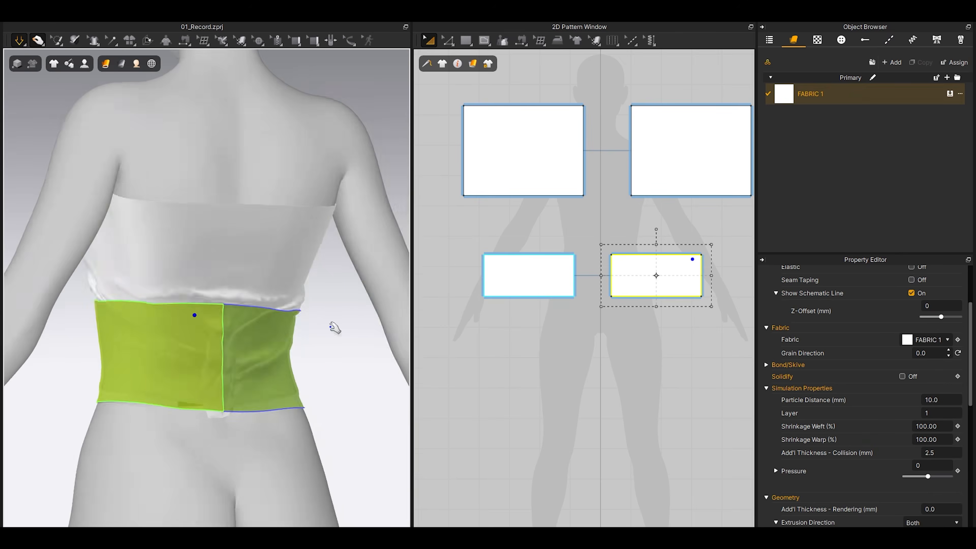
{"action": "right_click_drag", "start_coordinate": [330, 326], "coordinate": [292, 326]}
{"action": "left_click_drag", "start_coordinate": [165, 313], "coordinate": [181, 319]}
{"action": "right_click_drag", "start_coordinate": [181, 319], "coordinate": [231, 324]}
{"action": "left_click_drag", "start_coordinate": [240, 329], "coordinate": [268, 331]}
{"action": "right_click_drag", "start_coordinate": [268, 331], "coordinate": [215, 330]}
Narrow the waist panels slightly and simulate again, adjusting the band's fit around the waist
{"action": "key", "text": "space"}
{"action": "left_click_drag", "start_coordinate": [584, 275], "coordinate": [581, 275]}
{"action": "right_click_drag", "start_coordinate": [351, 334], "coordinate": [319, 346]}
{"action": "key", "text": "space"}
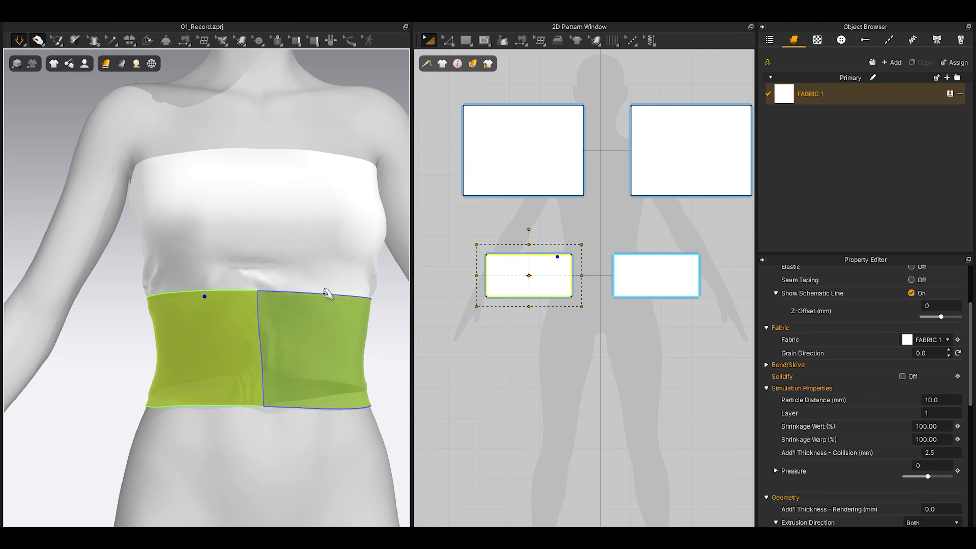
{"action": "left_click_drag", "start_coordinate": [324, 293], "coordinate": [337, 298]}
{"action": "key", "text": "space"}
Select both waist panels and freeze them
{"action": "middle_click_drag", "start_coordinate": [242, 324], "coordinate": [216, 329]}
{"action": "left_click", "coordinate": [210, 324]}
{"action": "left_click", "coordinate": [239, 326], "text": "shift"}
{"action": "right_click", "coordinate": [241, 326]}
{"action": "left_click", "coordinate": [282, 100]}
{"action": "left_click", "coordinate": [358, 301]}
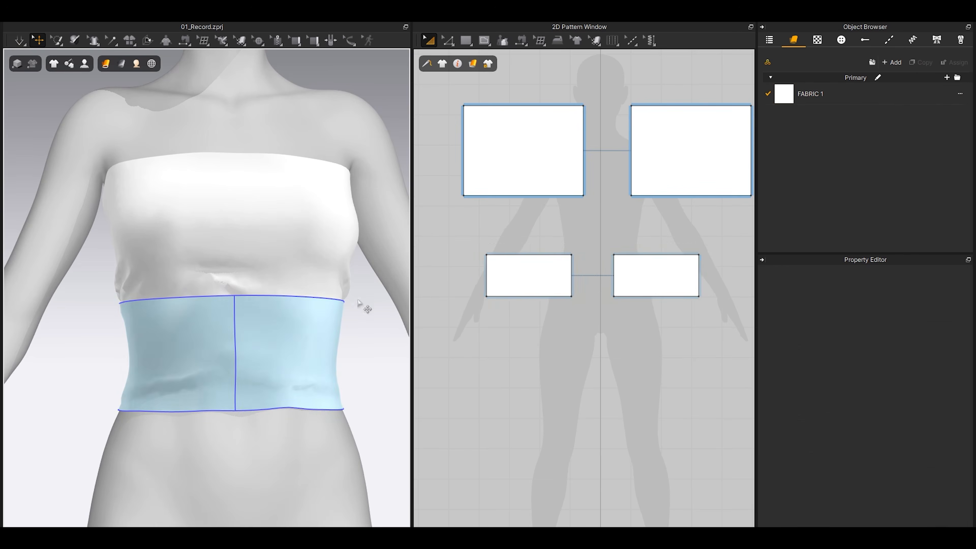
{"action": "scroll", "coordinate": [501, 314], "scroll_direction": "down", "scroll_amount": 4}
{"action": "scroll", "coordinate": [496, 242], "scroll_direction": "up", "scroll_amount": 4}
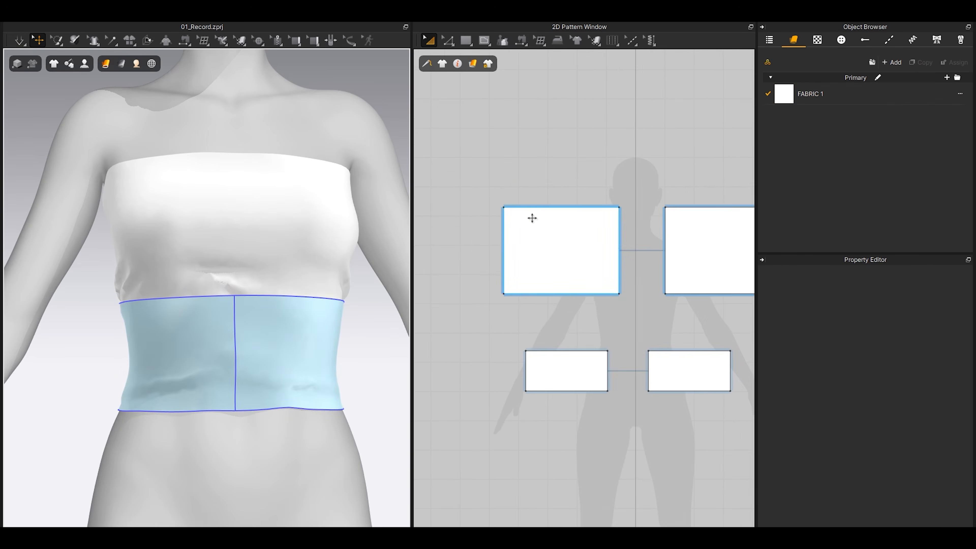
{"action": "left_click", "coordinate": [521, 245]}
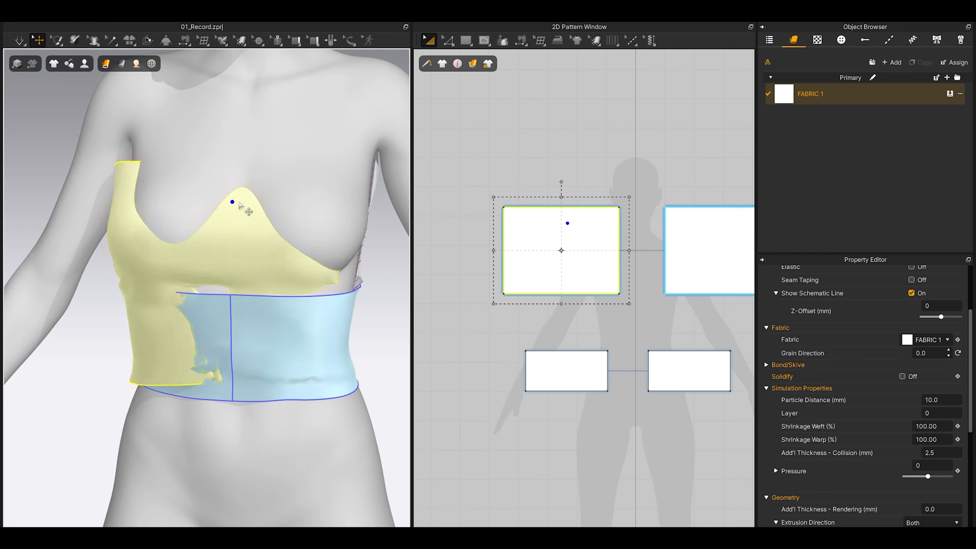
{"action": "left_click", "coordinate": [305, 218]}
{"action": "left_click", "coordinate": [346, 230]}
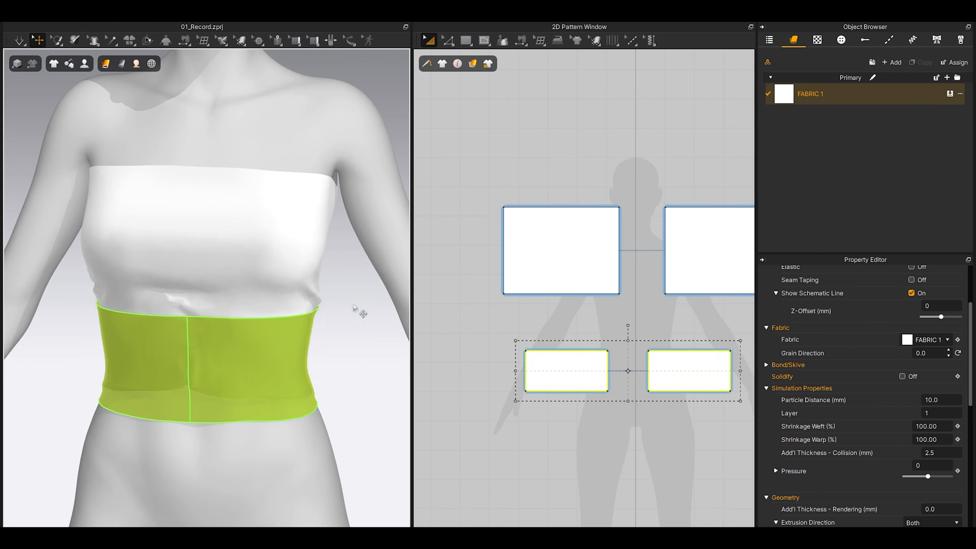
{"action": "left_click", "coordinate": [363, 300]}
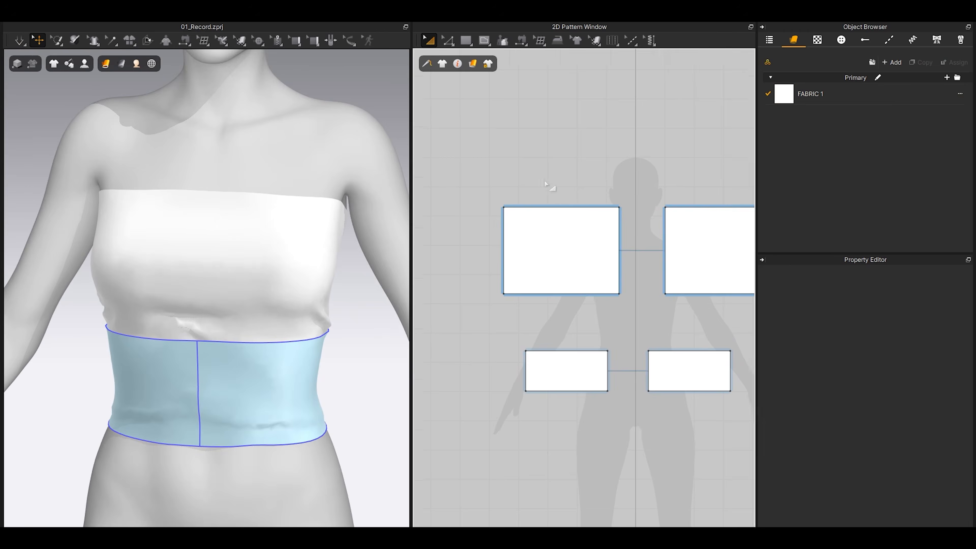
Offset the bodice panel's top edge inward as an internal line
{"action": "scroll", "coordinate": [558, 168], "scroll_direction": "up", "scroll_amount": 3}
{"action": "key", "text": "z"}
{"action": "left_click", "coordinate": [556, 218]}
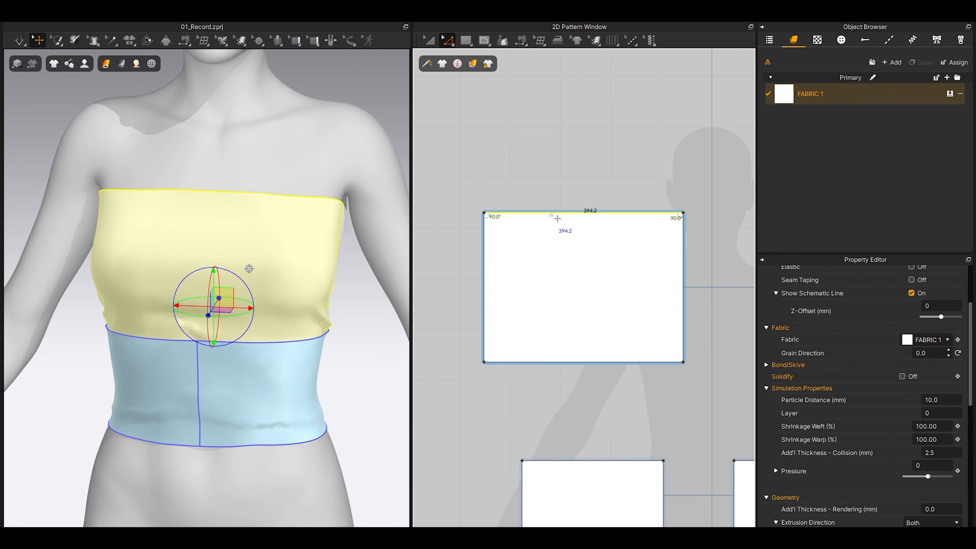
{"action": "right_click", "coordinate": [549, 213]}
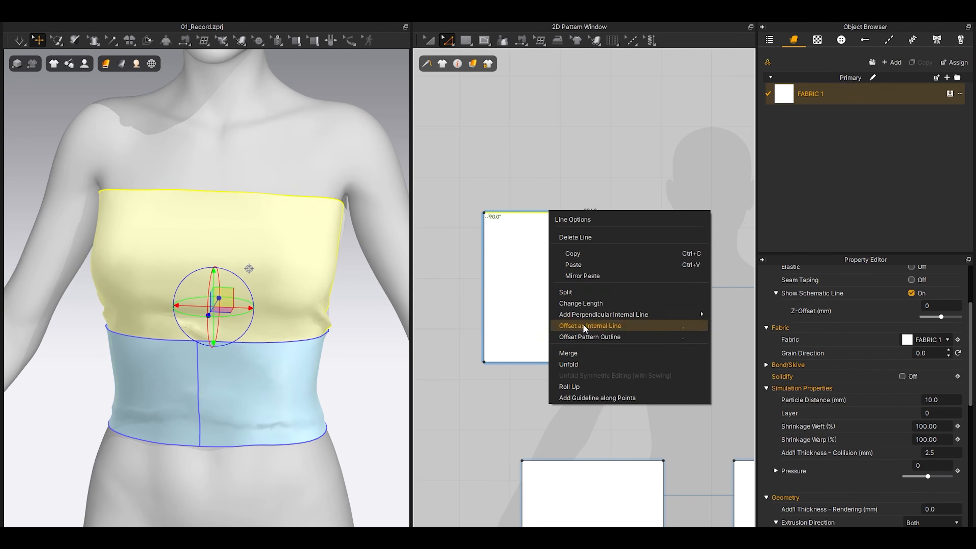
{"action": "left_click", "coordinate": [590, 326]}
{"action": "left_click_drag", "start_coordinate": [479, 162], "coordinate": [379, 162]}
{"action": "left_click", "coordinate": [364, 327]}
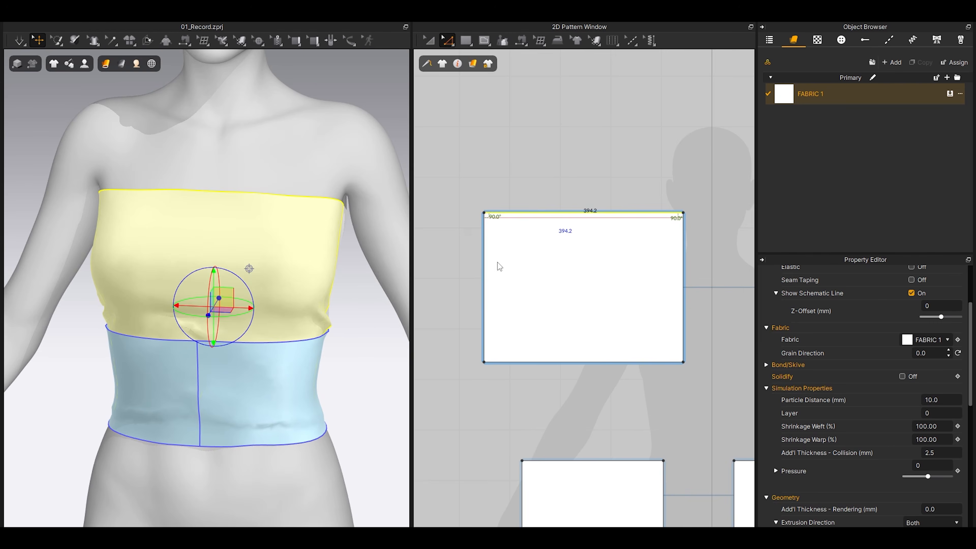
Cut and sew the bodice along the internal line and separate the resulting top strips from the panels below
{"action": "scroll", "coordinate": [503, 265], "scroll_direction": "down", "scroll_amount": 2}
{"action": "scroll", "coordinate": [525, 234], "scroll_direction": "up", "scroll_amount": 2}
{"action": "right_click", "coordinate": [529, 230]}
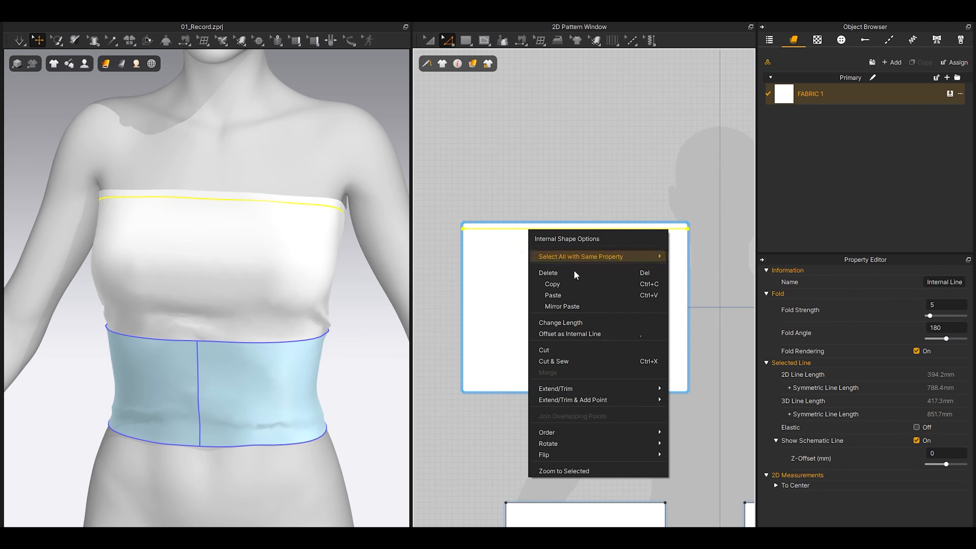
{"action": "left_click", "coordinate": [568, 361]}
{"action": "key", "text": "a"}
{"action": "left_click", "coordinate": [575, 220]}
{"action": "scroll", "coordinate": [535, 237], "scroll_direction": "down", "scroll_amount": 2}
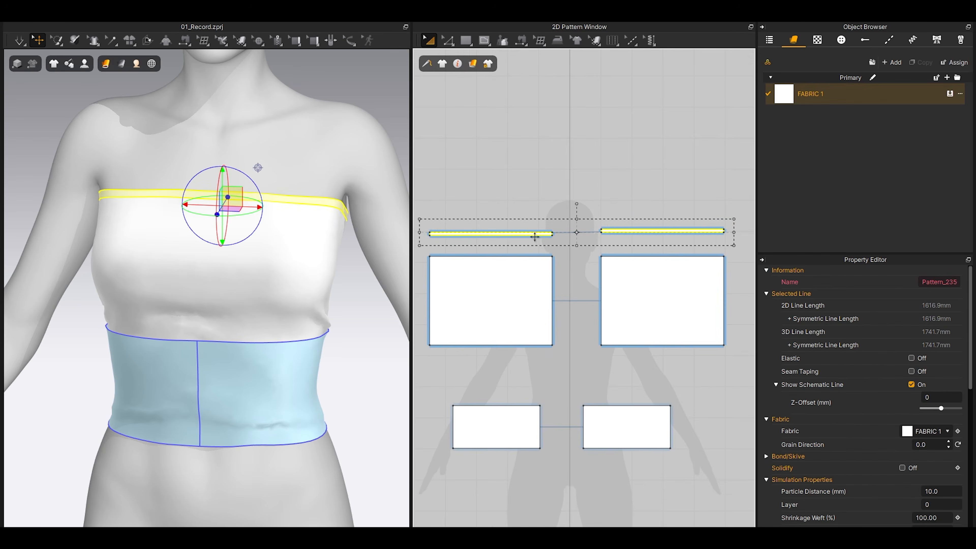
Freeze both top strips and start simulating the garment
{"action": "right_click", "coordinate": [233, 195]}
{"action": "left_click", "coordinate": [255, 98]}
{"action": "left_click", "coordinate": [504, 160]}
{"action": "middle_click_drag", "start_coordinate": [275, 229], "coordinate": [273, 237]}
{"action": "key", "text": "space"}
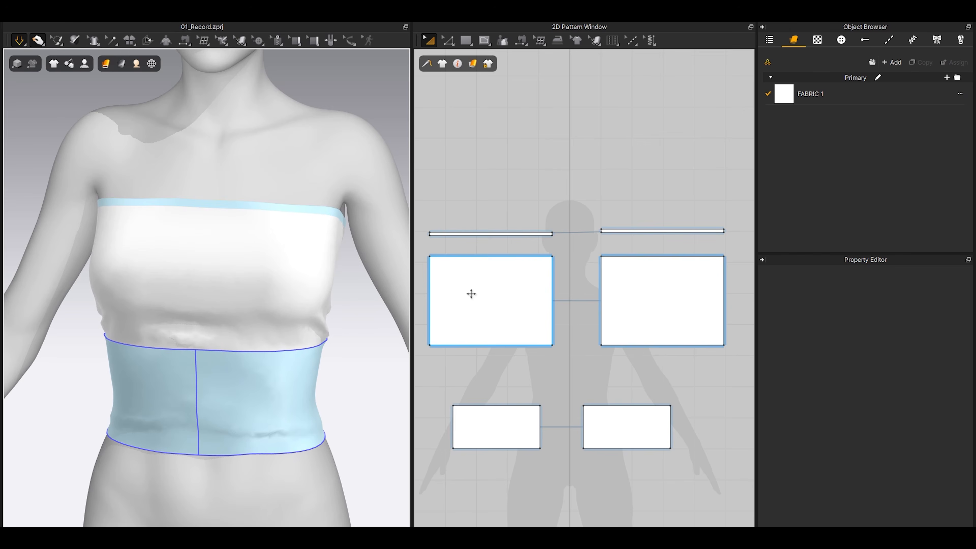
Widen the bodice panels evenly from their centre to a perimeter of about 1589 mm each and simulate the gathered fabric
{"action": "left_click", "coordinate": [472, 294]}
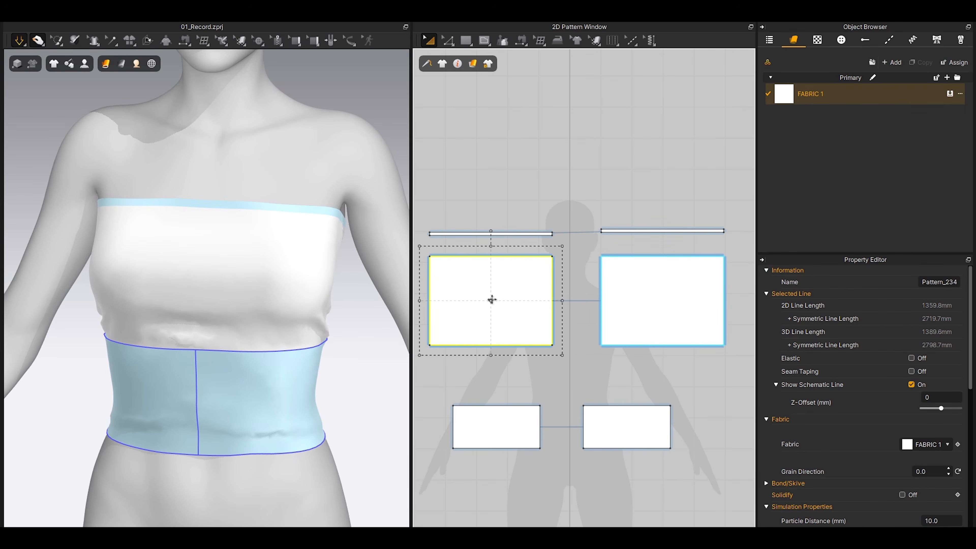
{"action": "left_click", "coordinate": [492, 300]}
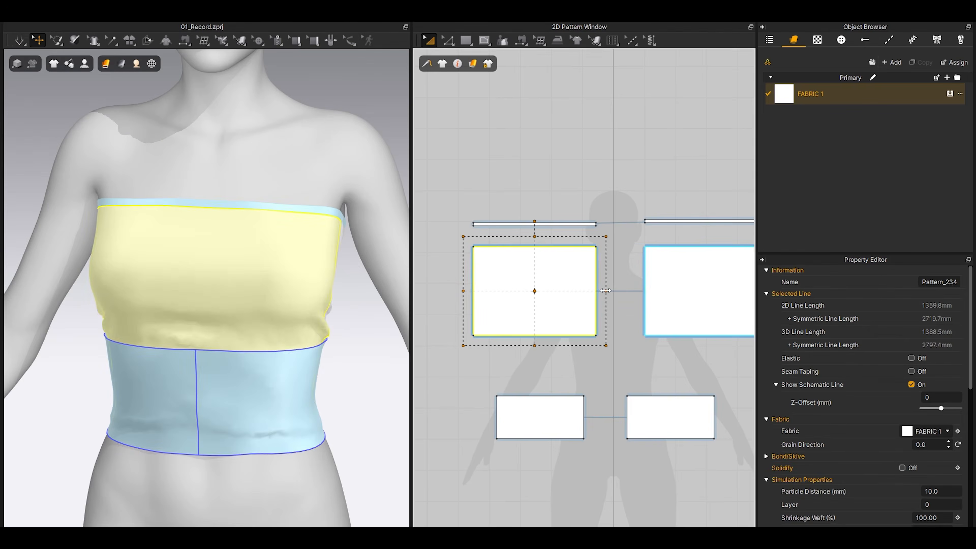
{"action": "left_click_drag", "start_coordinate": [671, 266], "coordinate": [696, 267]}
{"action": "left_click_drag", "start_coordinate": [612, 296], "coordinate": [621, 302]}
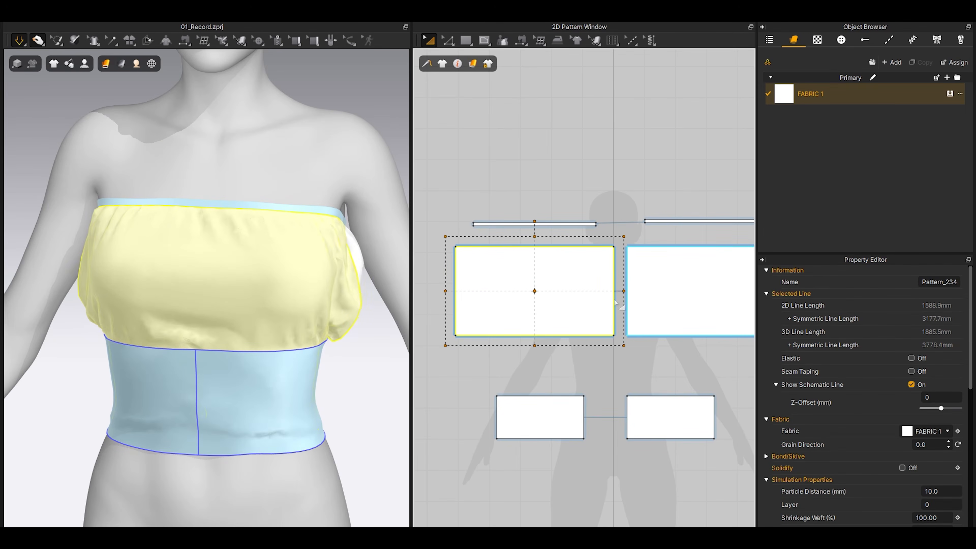
Unfreeze both waist band panels and run the simulation again
{"action": "key", "text": "space"}
{"action": "scroll", "coordinate": [319, 323], "scroll_direction": "down", "scroll_amount": 2}
{"action": "right_click_drag", "start_coordinate": [319, 322], "coordinate": [269, 325]}
{"action": "left_click", "coordinate": [269, 325]}
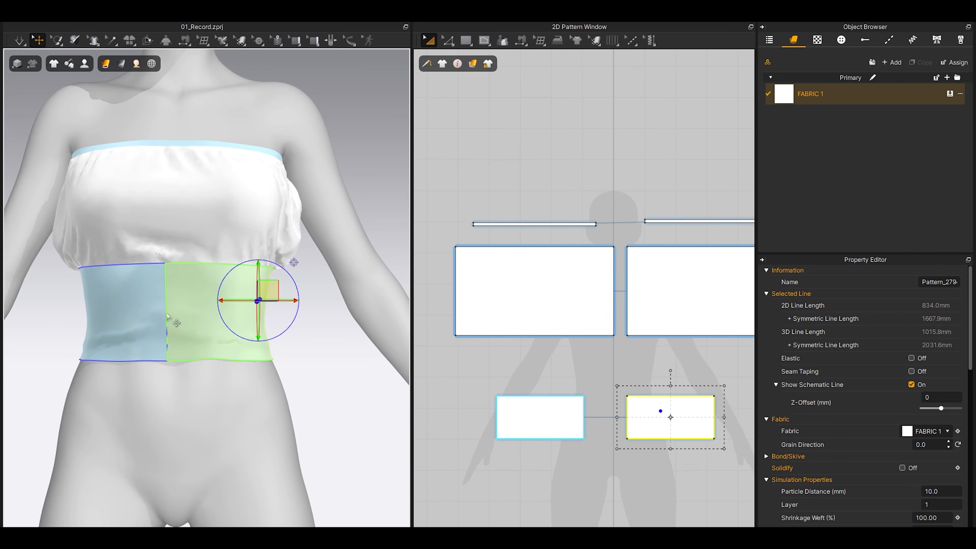
{"action": "left_click", "coordinate": [129, 311], "text": "shift"}
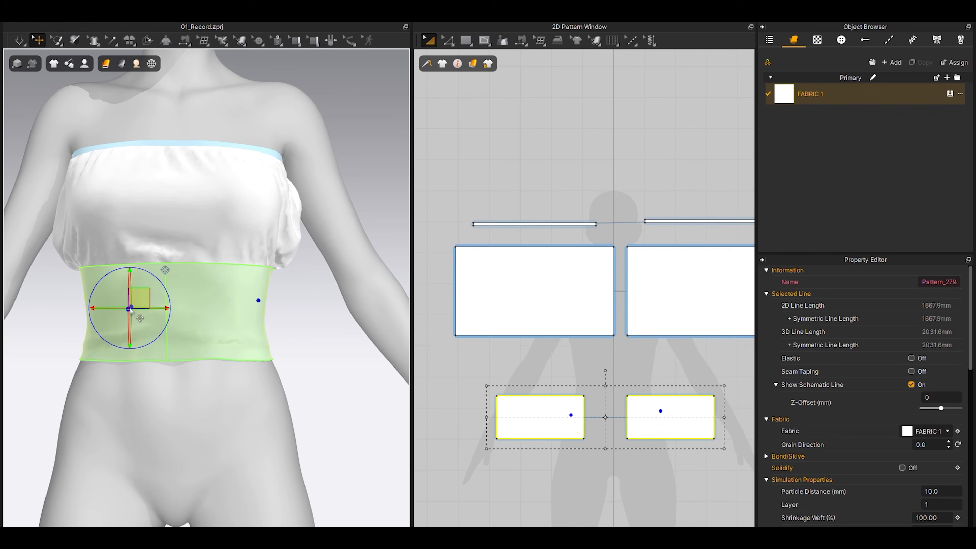
{"action": "right_click", "coordinate": [130, 309]}
{"action": "right_click", "coordinate": [180, 299]}
{"action": "left_click", "coordinate": [235, 406]}
{"action": "left_click", "coordinate": [321, 357]}
{"action": "middle_click_drag", "start_coordinate": [322, 356], "coordinate": [352, 365]}
{"action": "key", "text": "space"}
Hide the avatar and examine how the simulated bodice and waist band sit from several angles
{"action": "right_click_drag", "start_coordinate": [326, 335], "coordinate": [277, 361]}
{"action": "key", "text": "shift+a"}
{"action": "left_click", "coordinate": [294, 330]}
{"action": "left_click", "coordinate": [255, 348]}
{"action": "left_click", "coordinate": [265, 368]}
{"action": "right_click_drag", "start_coordinate": [361, 379], "coordinate": [269, 399]}
{"action": "left_click", "coordinate": [323, 367]}
{"action": "left_click", "coordinate": [211, 355]}
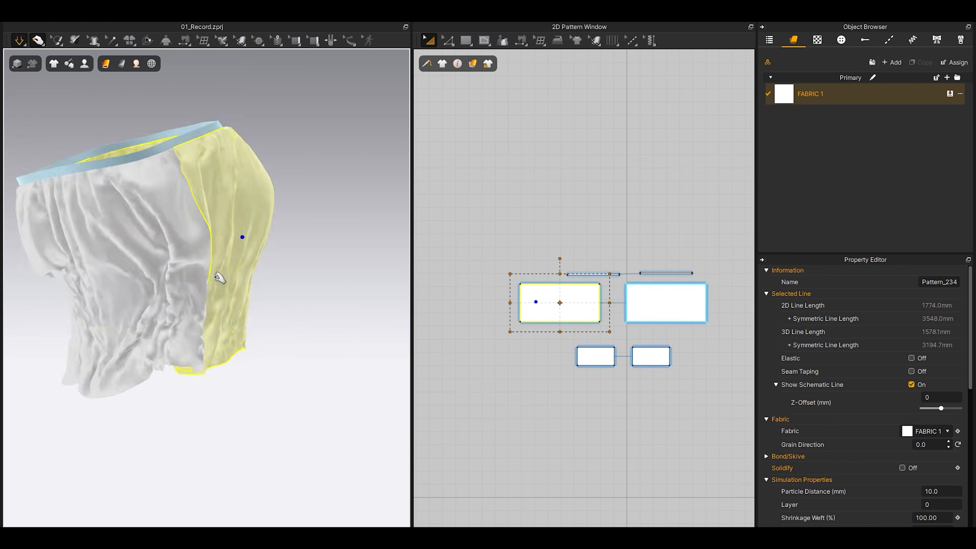
{"action": "right_click_drag", "start_coordinate": [215, 277], "coordinate": [173, 292]}
{"action": "left_click", "coordinate": [161, 314]}
{"action": "right_click_drag", "start_coordinate": [351, 335], "coordinate": [169, 310]}
Select both waist band panels and freeze them
{"action": "left_click", "coordinate": [157, 305]}
{"action": "left_click_drag", "start_coordinate": [269, 310], "coordinate": [302, 339]}
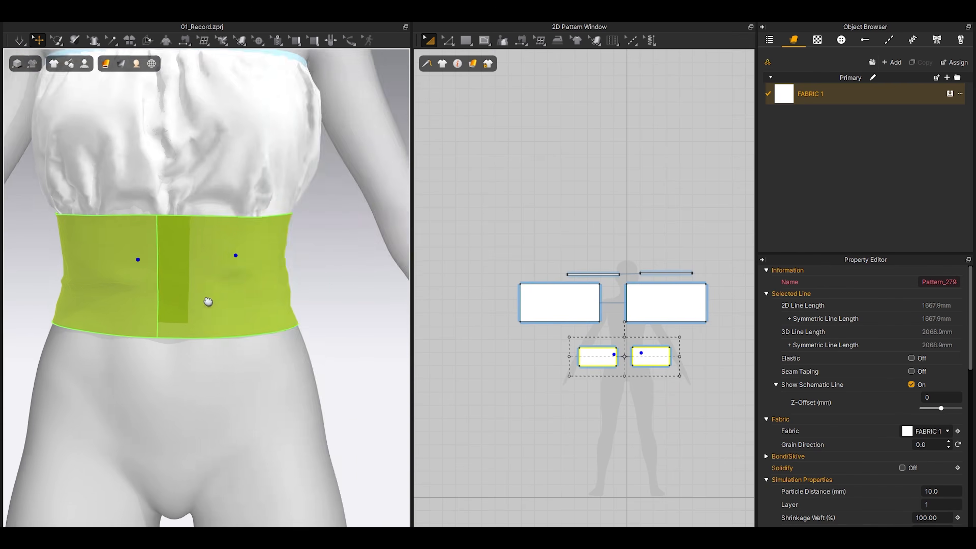
{"action": "right_click", "coordinate": [238, 280]}
{"action": "left_click", "coordinate": [273, 99]}
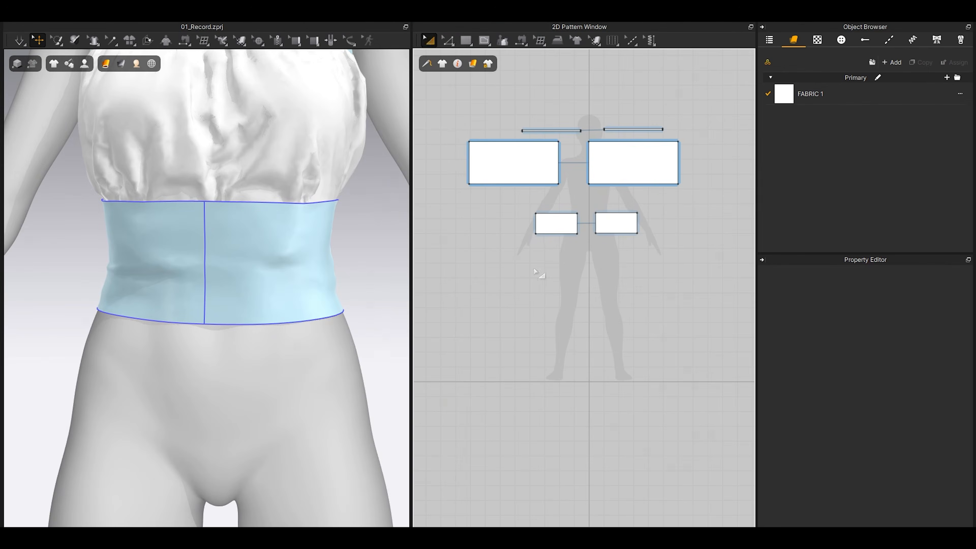
Draw a rectangular skirt panel about 432 mm wide below the waist band and sew its top edge to the adjacent waist panel's lower edge
{"action": "key", "text": "s"}
{"action": "left_click_drag", "start_coordinate": [509, 255], "coordinate": [574, 325]}
{"action": "key", "text": "n"}
{"action": "left_click", "coordinate": [558, 233]}
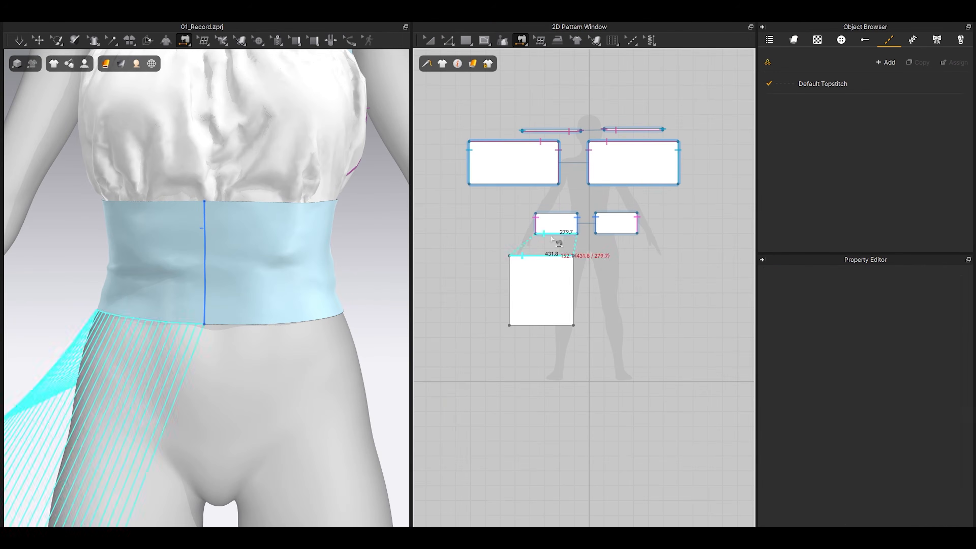
{"action": "left_click", "coordinate": [558, 255]}
Position the skirt panel in 3D in front of the hip below the waist band and drape it with simulation
{"action": "key", "text": "a"}
{"action": "scroll", "coordinate": [281, 310], "scroll_direction": "down", "scroll_amount": 5}
{"action": "middle_click_drag", "start_coordinate": [182, 334], "coordinate": [191, 334]}
{"action": "left_click", "coordinate": [126, 397]}
{"action": "right_click_drag", "start_coordinate": [169, 269], "coordinate": [214, 375]}
{"action": "left_click_drag", "start_coordinate": [180, 342], "coordinate": [250, 326]}
{"action": "left_click_drag", "start_coordinate": [216, 390], "coordinate": [241, 343]}
{"action": "key", "text": "2"}
{"action": "key", "text": "space"}
{"action": "scroll", "coordinate": [275, 323], "scroll_direction": "down", "scroll_amount": 3}
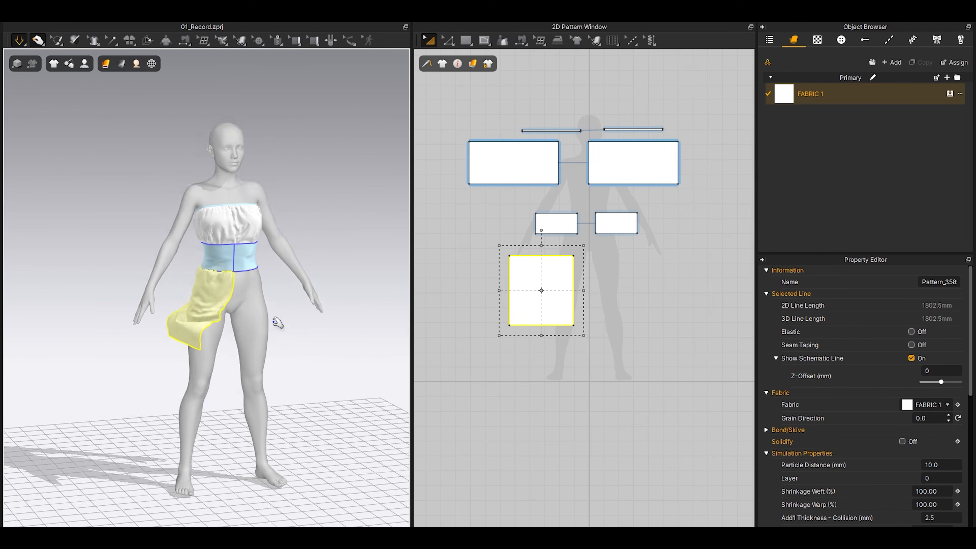
{"action": "middle_click_drag", "start_coordinate": [275, 322], "coordinate": [275, 254]}
{"action": "key", "text": "space"}
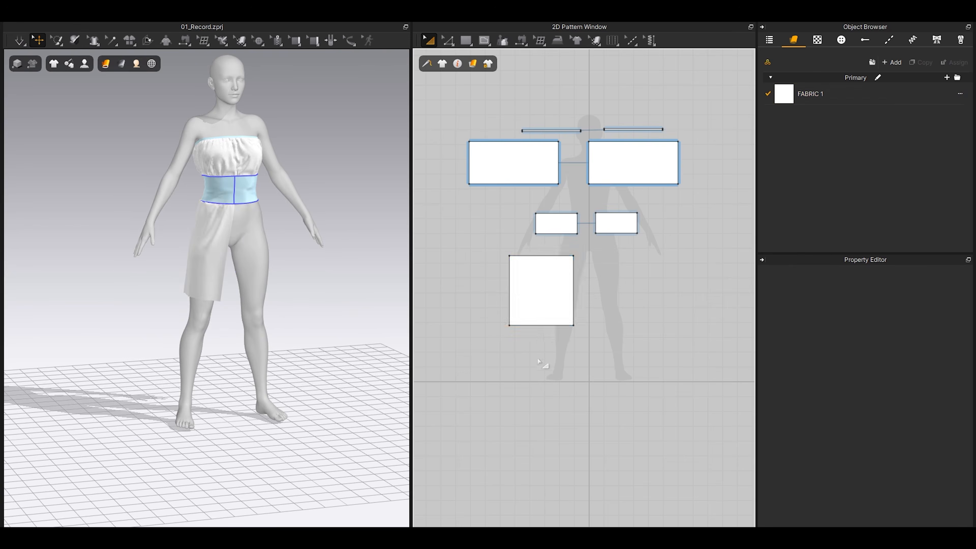
Lengthen the skirt panel downward in stages to about 1192 mm, simulating the drape after each change
{"action": "left_click_drag", "start_coordinate": [541, 336], "coordinate": [541, 385]}
{"action": "key", "text": "space"}
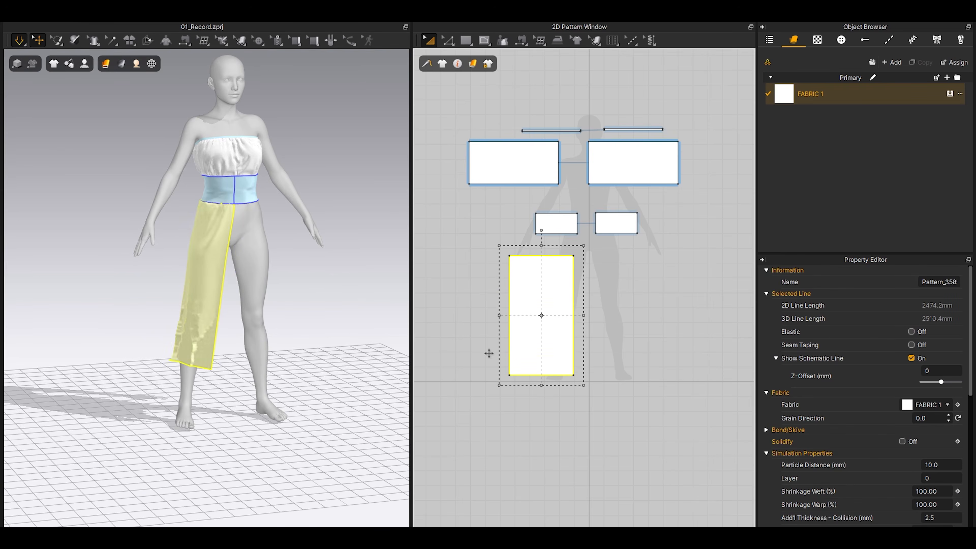
{"action": "middle_click_drag", "start_coordinate": [341, 346], "coordinate": [342, 300]}
{"action": "key", "text": "space"}
{"action": "left_click_drag", "start_coordinate": [540, 389], "coordinate": [541, 426]}
{"action": "key", "text": "space"}
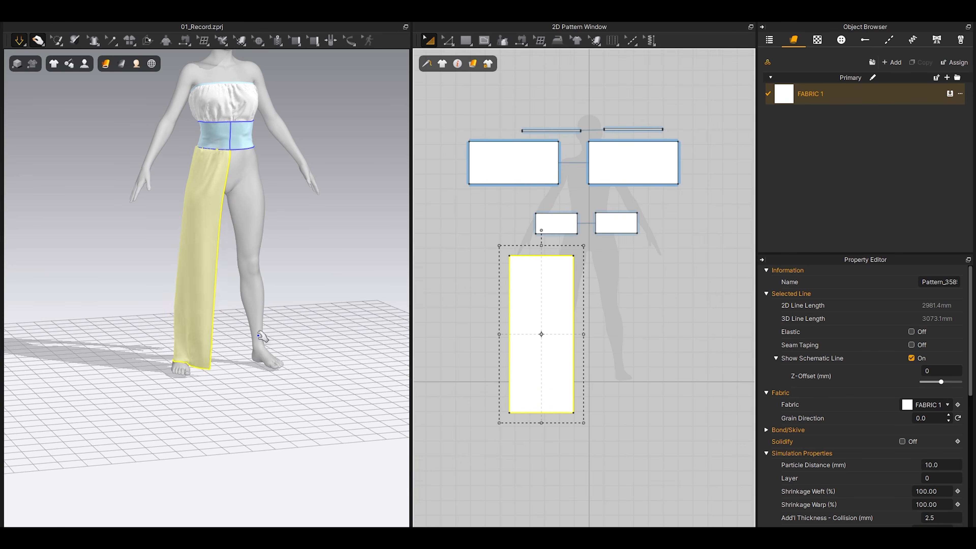
{"action": "scroll", "coordinate": [258, 336], "scroll_direction": "up", "scroll_amount": 2}
{"action": "middle_click_drag", "start_coordinate": [231, 399], "coordinate": [251, 334]}
{"action": "key", "text": "space"}
{"action": "left_click_drag", "start_coordinate": [541, 423], "coordinate": [542, 442]}
{"action": "key", "text": "space"}
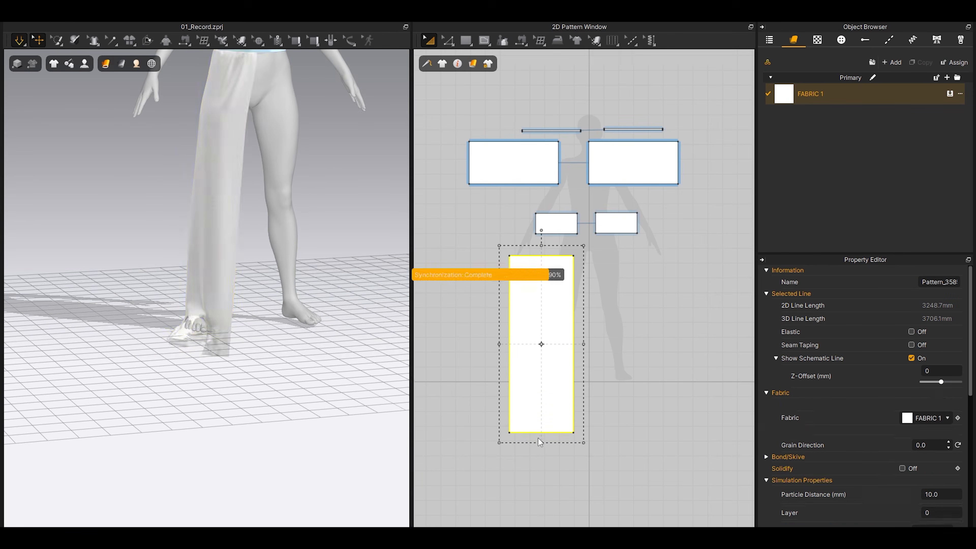
Pull the skirt hem over the foot and let it settle on the floor in simulation
{"action": "scroll", "coordinate": [238, 358], "scroll_direction": "up", "scroll_amount": 2}
{"action": "right_click_drag", "start_coordinate": [237, 358], "coordinate": [165, 379]}
{"action": "left_click_drag", "start_coordinate": [164, 379], "coordinate": [57, 307]}
{"action": "right_click_drag", "start_coordinate": [57, 308], "coordinate": [167, 292]}
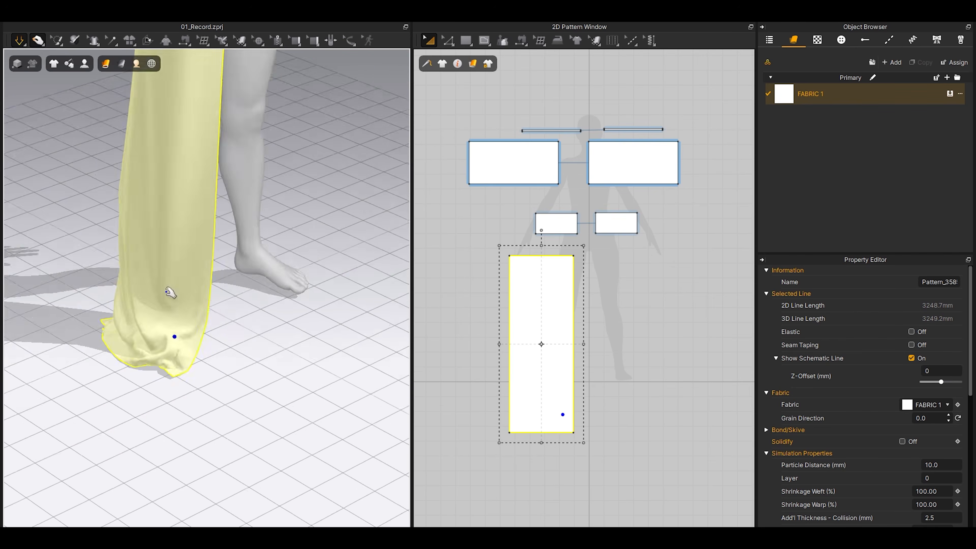
{"action": "scroll", "coordinate": [171, 294], "scroll_direction": "down", "scroll_amount": 2}
{"action": "key", "text": "space"}
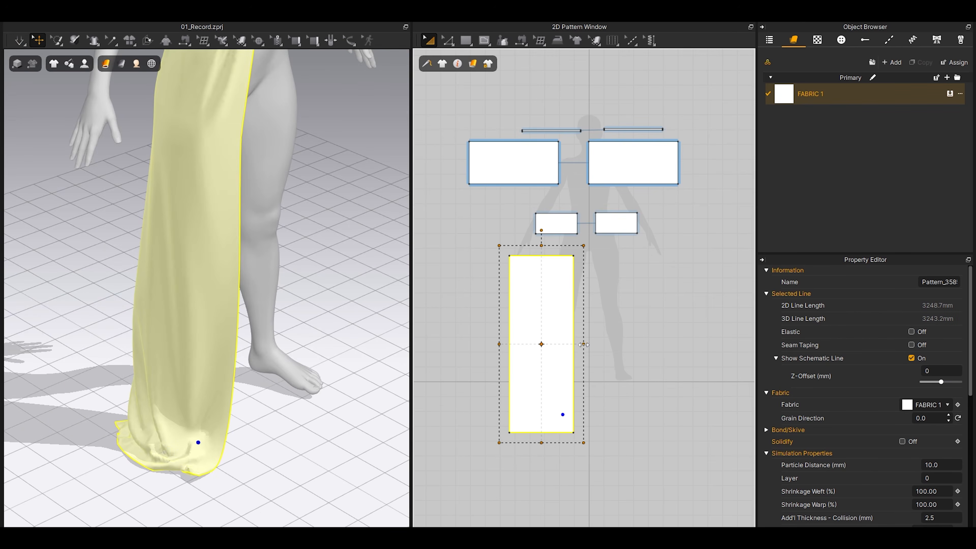
Widen the skirt panel evenly from its centre to a perimeter of about 4112 mm and simulate the gathers
{"action": "left_click_drag", "start_coordinate": [584, 344], "coordinate": [590, 345]}
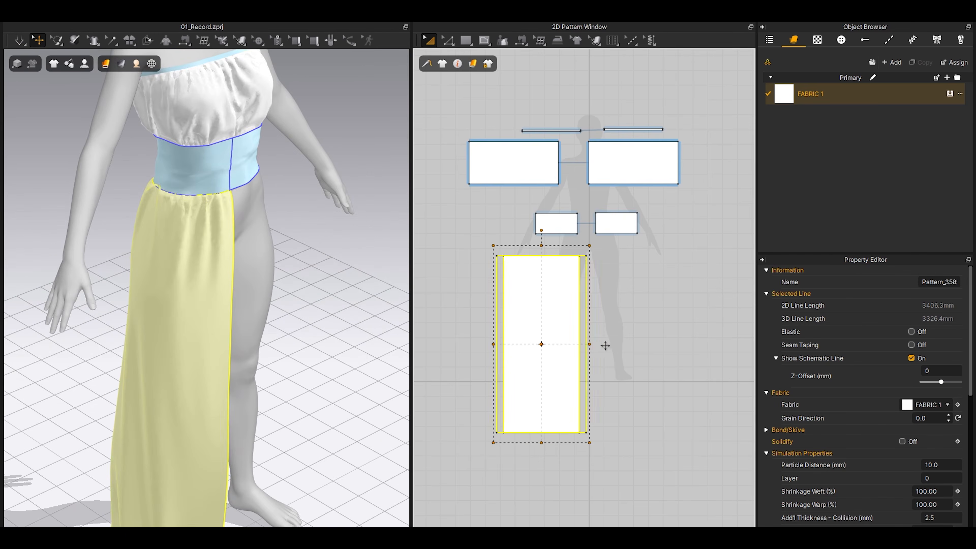
{"action": "left_click_drag", "start_coordinate": [605, 346], "coordinate": [606, 345]}
{"action": "key", "text": "space"}
{"action": "left_click_drag", "start_coordinate": [600, 345], "coordinate": [623, 348]}
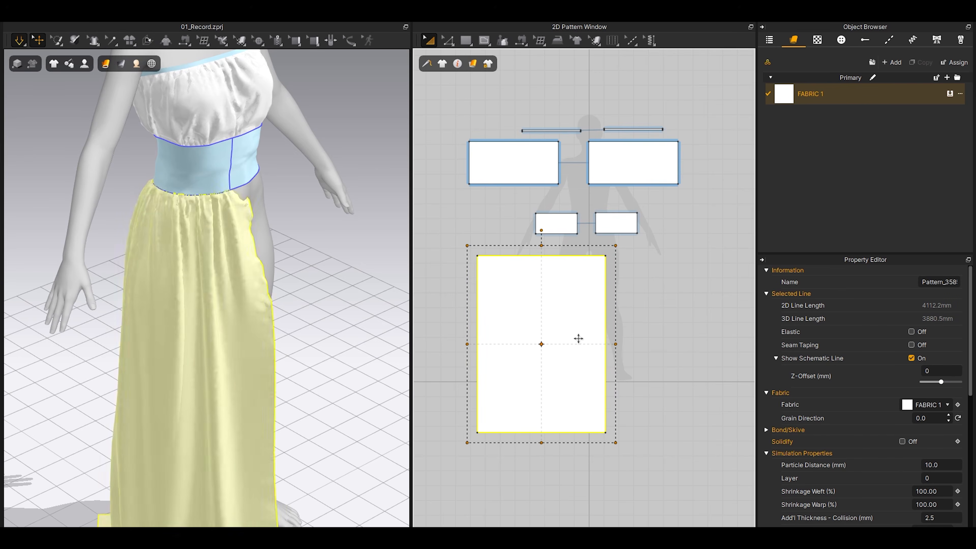
Move the skirt panel outward from the centre line and clone it as a symmetric pattern with sewing on the other side
{"action": "left_click_drag", "start_coordinate": [559, 335], "coordinate": [525, 335]}
{"action": "scroll", "coordinate": [231, 311], "scroll_direction": "down", "scroll_amount": 3}
{"action": "right_click_drag", "start_coordinate": [234, 311], "coordinate": [216, 311]}
{"action": "right_click_drag", "start_coordinate": [217, 310], "coordinate": [196, 311]}
{"action": "right_click", "coordinate": [507, 331]}
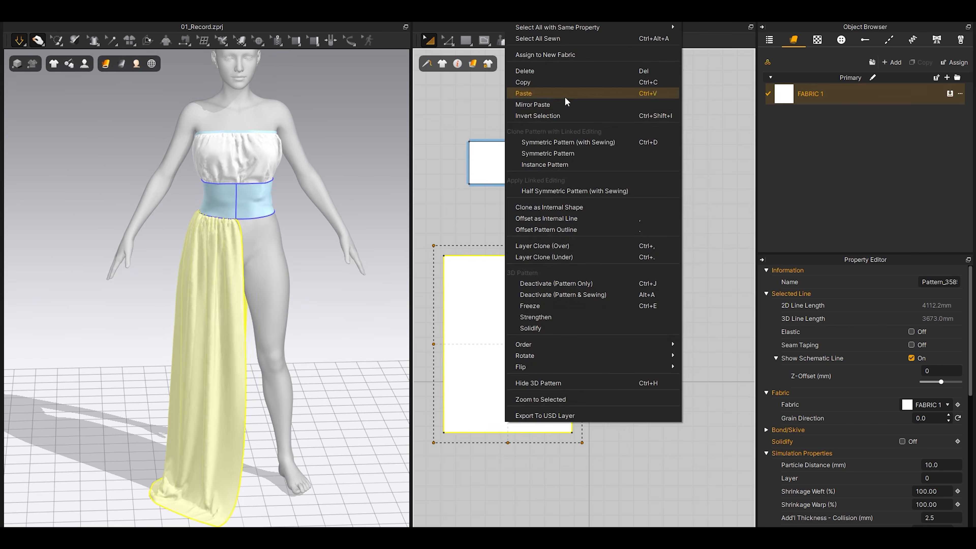
{"action": "left_click", "coordinate": [558, 142]}
{"action": "left_click", "coordinate": [658, 324]}
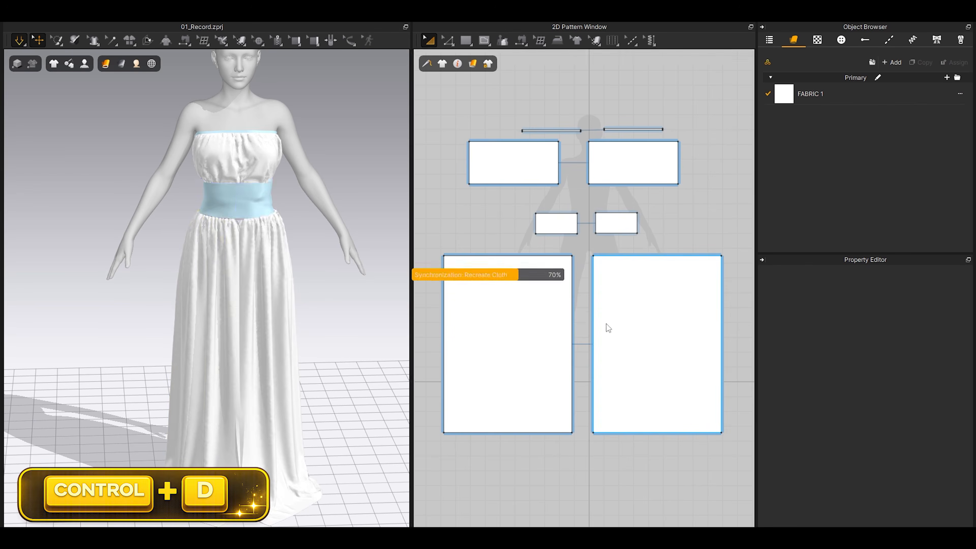
Sew the two skirt panels together along their centre edges and outer edges and simulate the dress
{"action": "key", "text": "n"}
{"action": "left_click", "coordinate": [573, 286]}
{"action": "left_click", "coordinate": [593, 288]}
{"action": "scroll", "coordinate": [567, 290], "scroll_direction": "down", "scroll_amount": 3}
{"action": "left_click", "coordinate": [488, 293]}
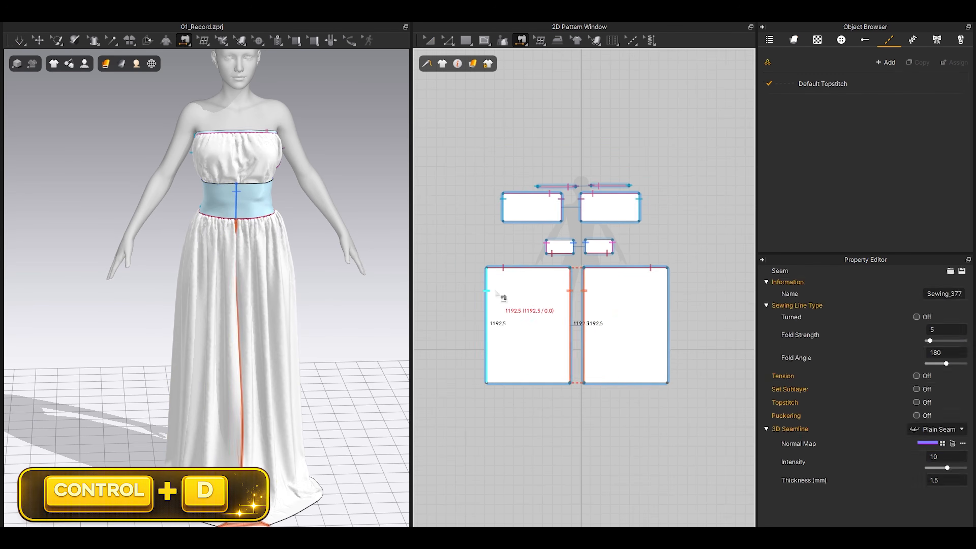
{"action": "left_click", "coordinate": [667, 293]}
{"action": "key", "text": "space"}
{"action": "right_click_drag", "start_coordinate": [301, 239], "coordinate": [246, 186]}
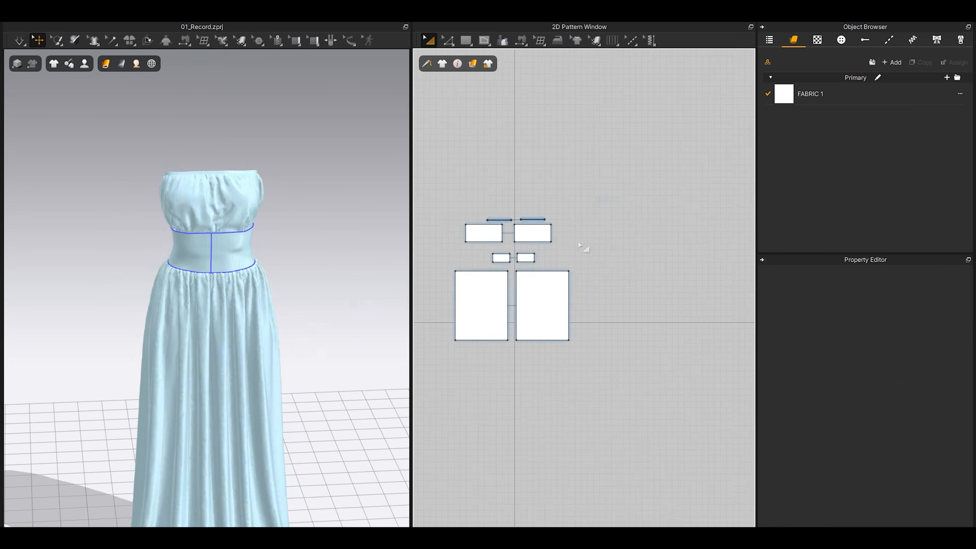
Create a rectangular sleeve panel about 510 mm long and arrange it around the avatar's arm
{"action": "scroll", "coordinate": [598, 178], "scroll_direction": "up", "scroll_amount": 2}
{"action": "key", "text": "s"}
{"action": "mouse_move", "coordinate": [631, 241]}
{"action": "left_mouse_down"}
{"action": "mouse_move", "coordinate": [641, 263]}
{"action": "mouse_move", "coordinate": [628, 267]}
{"action": "left_mouse_up"}
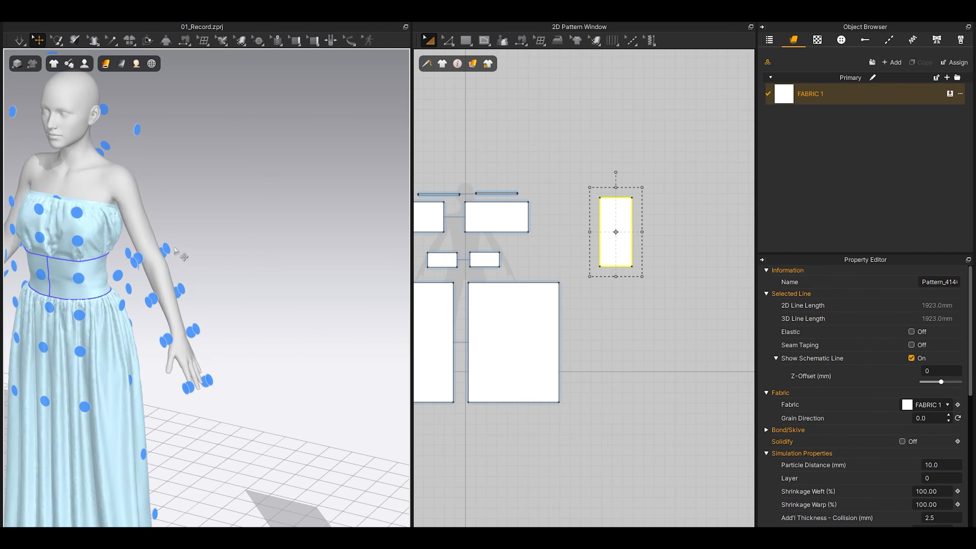
{"action": "left_click", "coordinate": [150, 256]}
{"action": "scroll", "coordinate": [196, 261], "scroll_direction": "up", "scroll_amount": 2}
{"action": "left_click_drag", "start_coordinate": [615, 188], "coordinate": [616, 203]}
{"action": "scroll", "coordinate": [224, 235], "scroll_direction": "up", "scroll_amount": 3}
{"action": "middle_click_drag", "start_coordinate": [141, 261], "coordinate": [280, 250]}
Sew the sleeve panel's two long edges together and simulate the sleeve on the arm
{"action": "key", "text": "n"}
{"action": "left_click", "coordinate": [599, 230]}
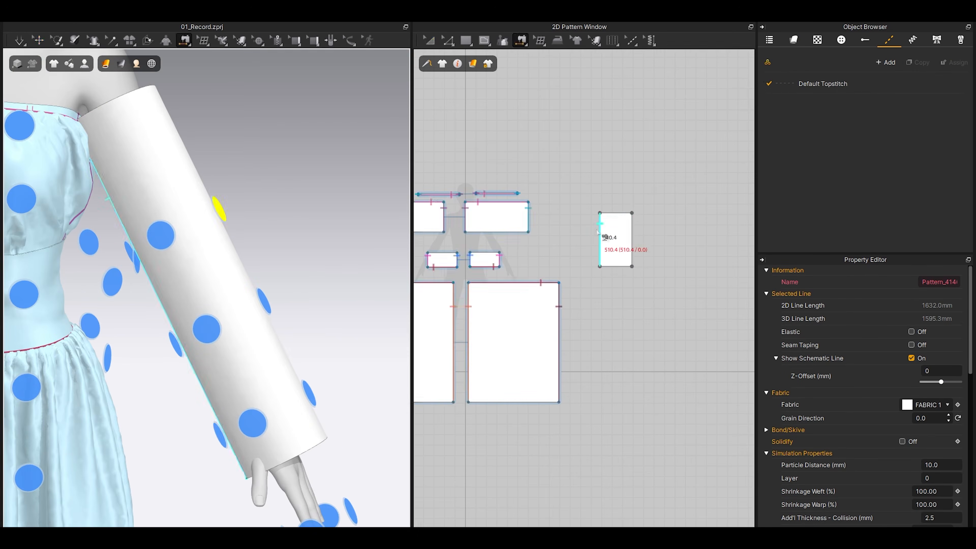
{"action": "left_click", "coordinate": [631, 231]}
{"action": "key", "text": "q"}
{"action": "right_click_drag", "start_coordinate": [370, 238], "coordinate": [351, 240]}
{"action": "key", "text": "space"}
{"action": "key", "text": "space"}
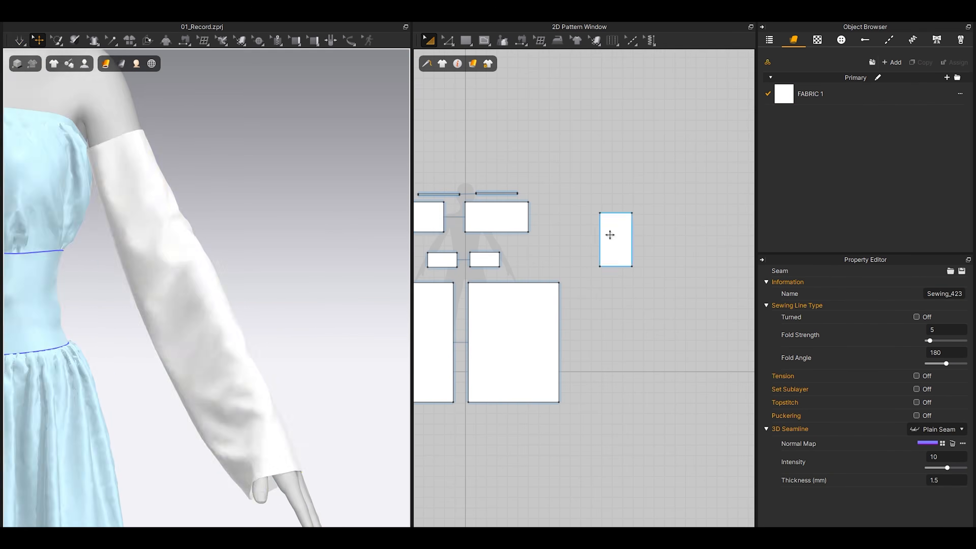
Narrow the sleeve panel to about 239 mm wide and fit the sleeve closely on the arm
{"action": "left_click", "coordinate": [610, 235]}
{"action": "left_click", "coordinate": [596, 242]}
{"action": "scroll", "coordinate": [598, 241], "scroll_direction": "up", "scroll_amount": 4}
{"action": "left_click", "coordinate": [658, 237]}
{"action": "left_click_drag", "start_coordinate": [713, 244], "coordinate": [702, 243]}
{"action": "key", "text": "q"}
{"action": "scroll", "coordinate": [178, 181], "scroll_direction": "up", "scroll_amount": 3}
{"action": "left_click_drag", "start_coordinate": [144, 176], "coordinate": [126, 142]}
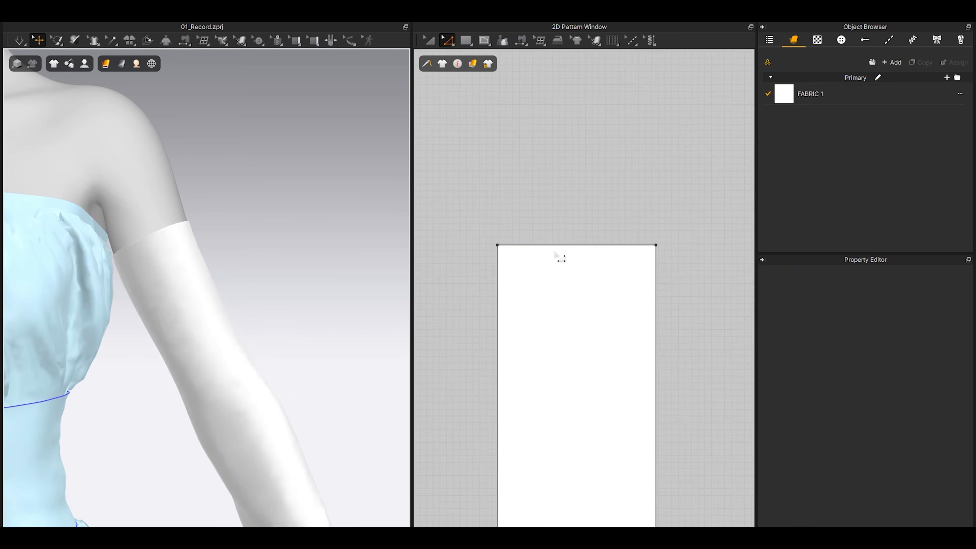
Offset the sleeve's top edge inward as an internal line and cut and sew the sleeve along it
{"action": "left_click", "coordinate": [555, 246]}
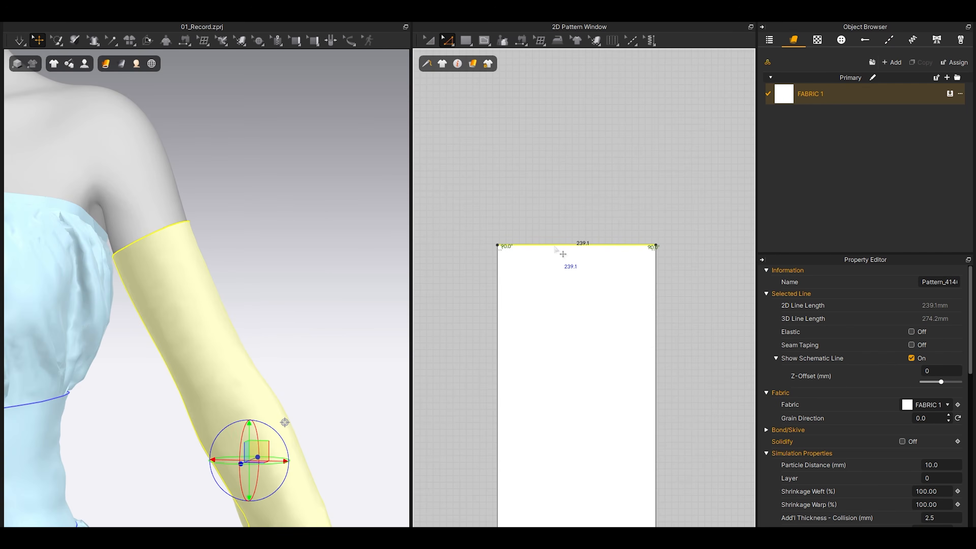
{"action": "right_click", "coordinate": [556, 248]}
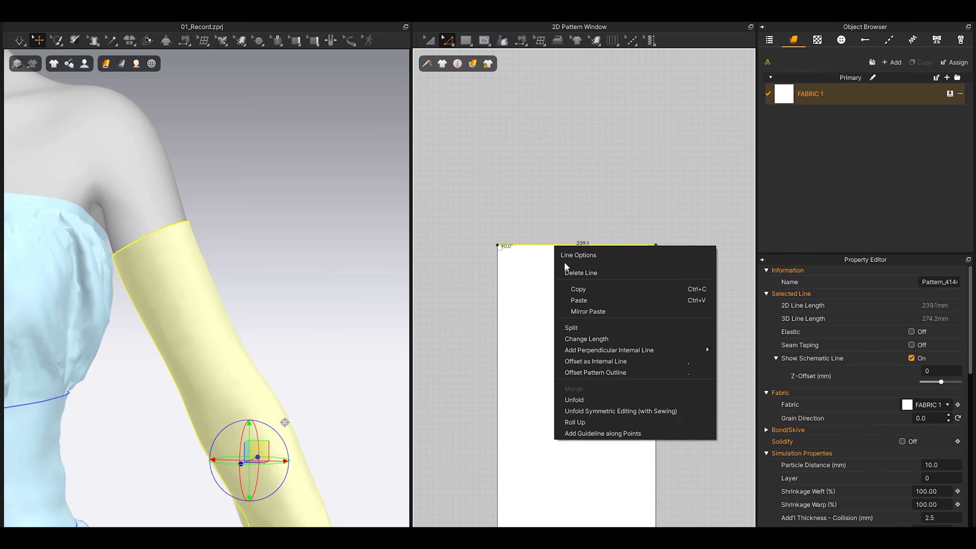
{"action": "left_click", "coordinate": [596, 349]}
{"action": "left_click", "coordinate": [464, 332]}
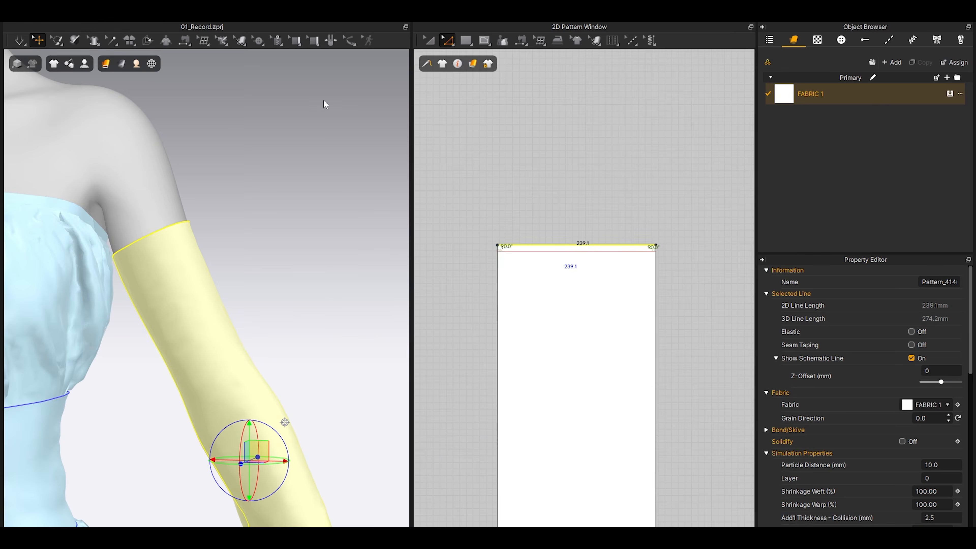
{"action": "left_click_drag", "start_coordinate": [411, 233], "coordinate": [396, 233]}
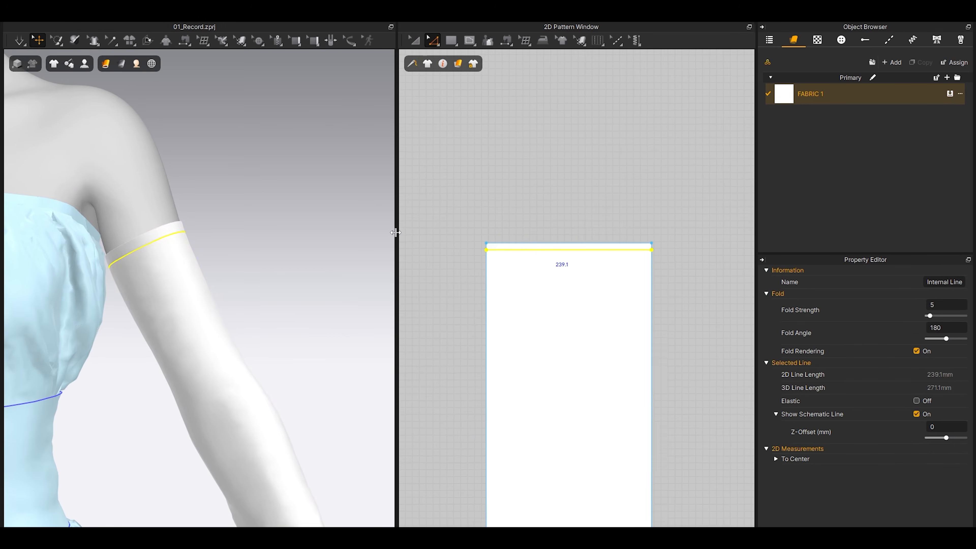
{"action": "right_click", "coordinate": [524, 250]}
{"action": "left_click", "coordinate": [562, 385]}
{"action": "key", "text": "a"}
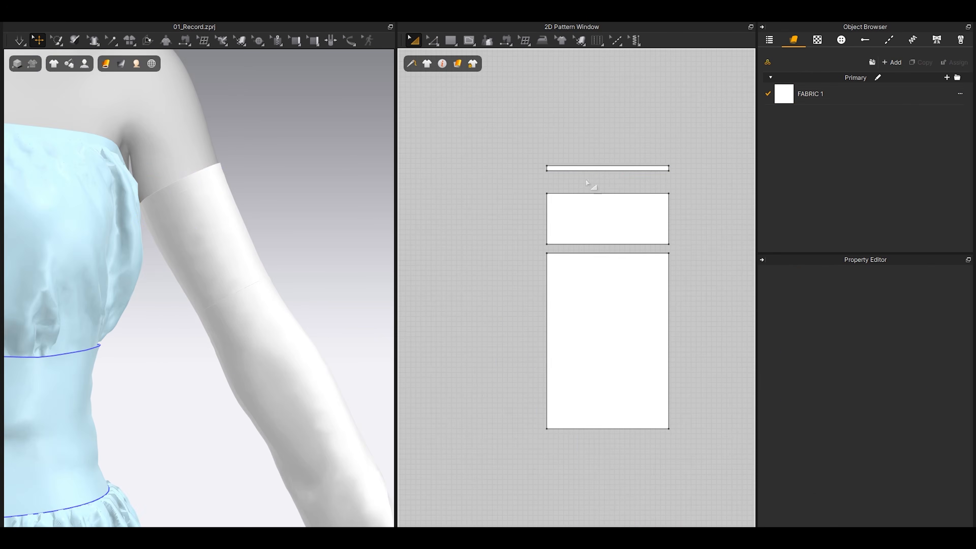
Freeze the narrow strip at the top of the sleeve
{"action": "left_click", "coordinate": [598, 167]}
{"action": "right_click", "coordinate": [201, 167]}
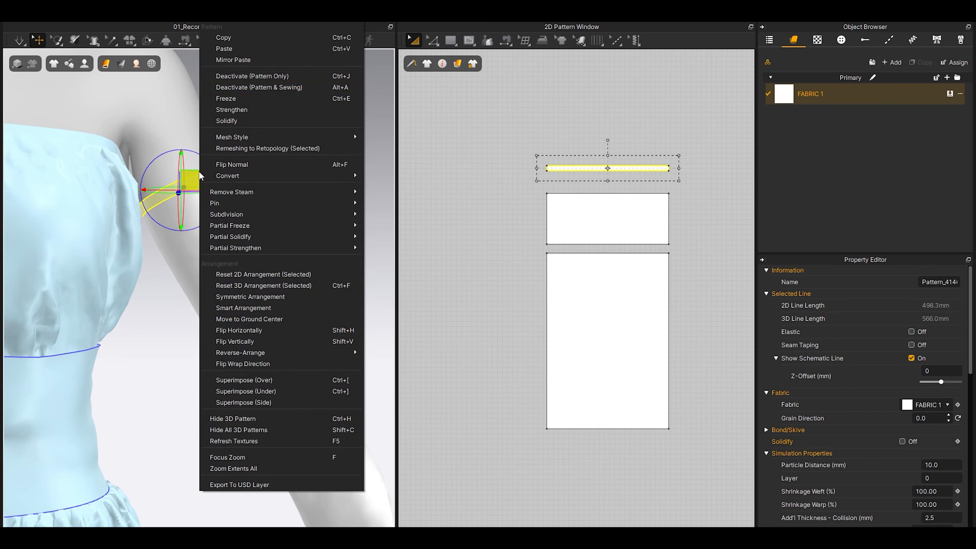
{"action": "left_click", "coordinate": [246, 99]}
{"action": "key", "text": "space"}
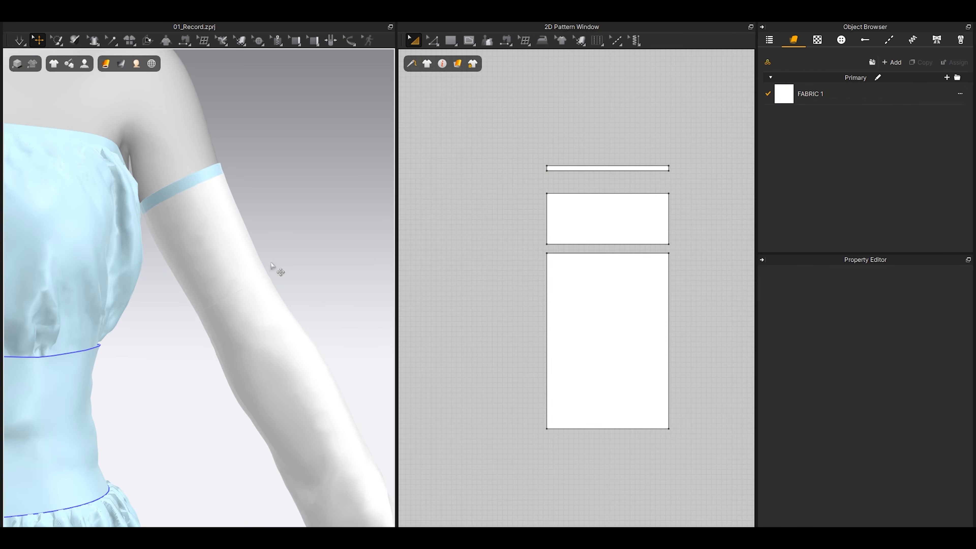
Draw a horizontal internal line about 50 mm long in the upper part of the main sleeve panel
{"action": "scroll", "coordinate": [270, 261], "scroll_direction": "down", "scroll_amount": 3}
{"action": "middle_click_drag", "start_coordinate": [268, 292], "coordinate": [248, 207]}
{"action": "left_click", "coordinate": [230, 263]}
{"action": "left_click", "coordinate": [506, 316]}
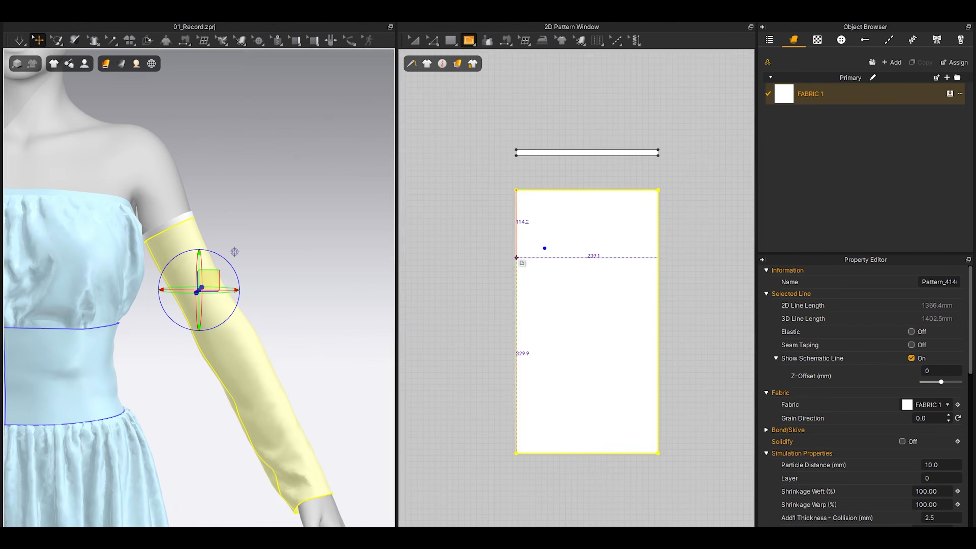
{"action": "left_click", "coordinate": [561, 249]}
Extend the short internal line on the main sleeve panel to the pattern outline, then cut and sew the panel along it
{"action": "scroll", "coordinate": [254, 269], "scroll_direction": "up", "scroll_amount": 3}
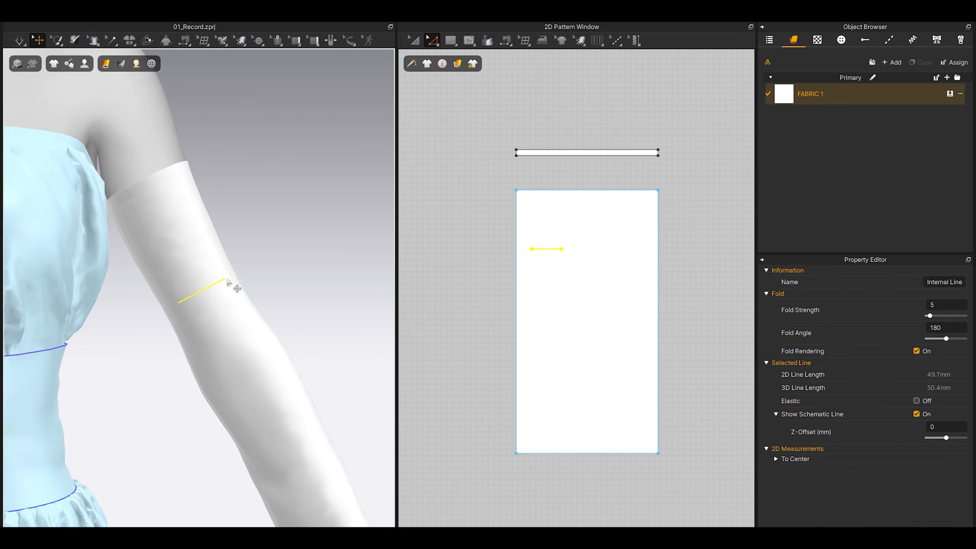
{"action": "scroll", "coordinate": [538, 274], "scroll_direction": "up", "scroll_amount": 2}
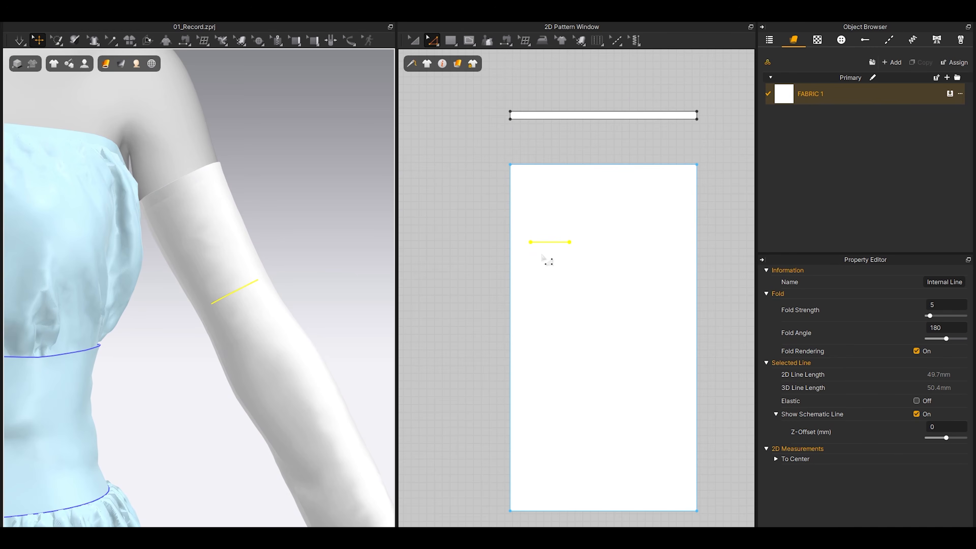
{"action": "right_click", "coordinate": [548, 246]}
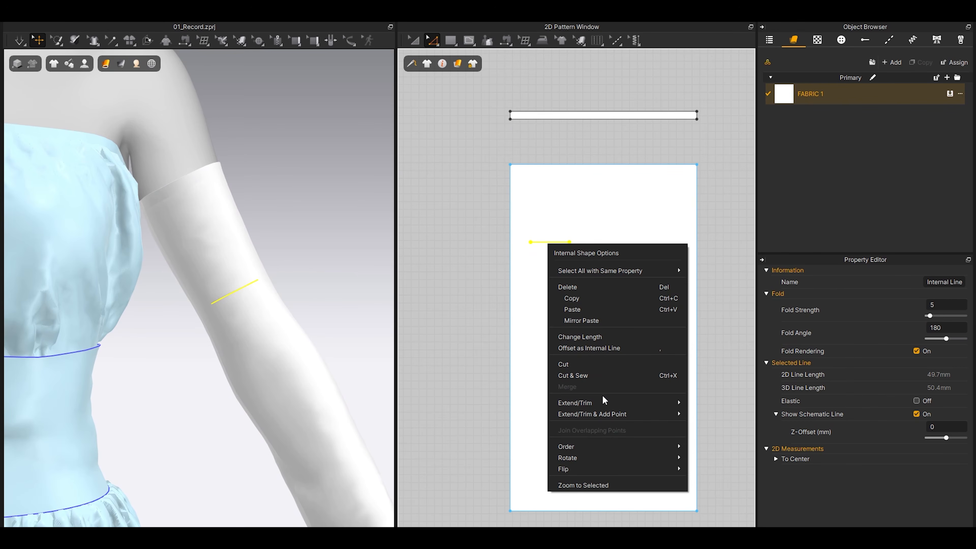
{"action": "mouse_move", "coordinate": [604, 401]}
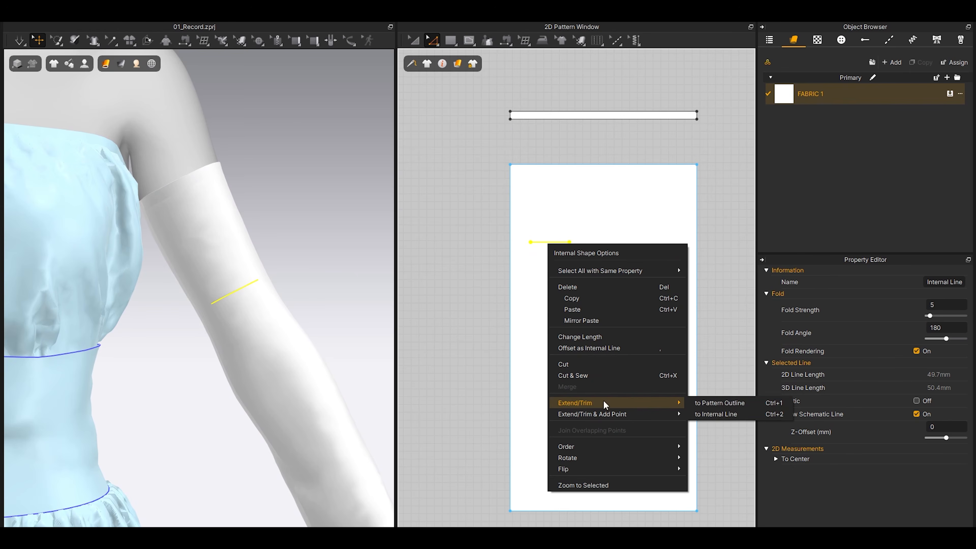
{"action": "left_click", "coordinate": [736, 404]}
{"action": "scroll", "coordinate": [605, 256], "scroll_direction": "down", "scroll_amount": 2}
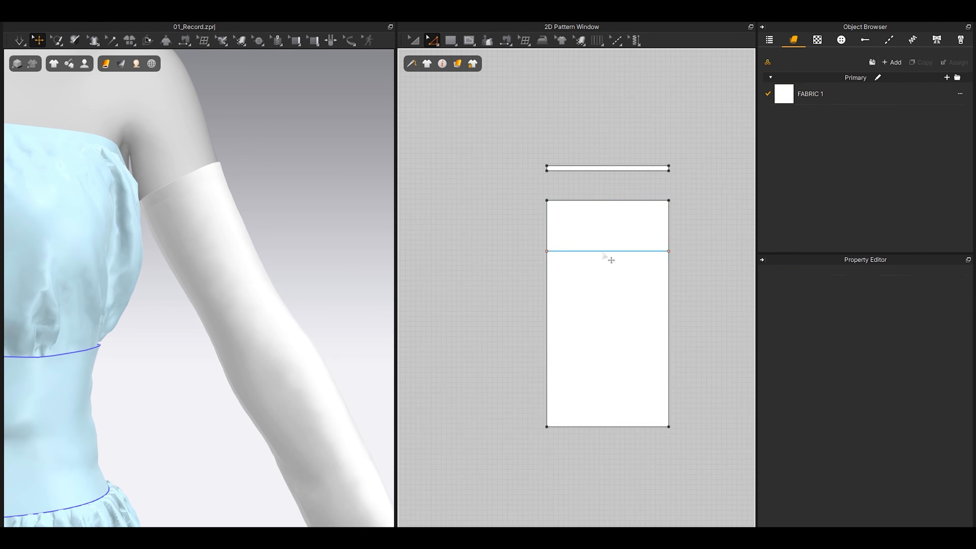
{"action": "right_click", "coordinate": [604, 256]}
{"action": "left_click", "coordinate": [637, 396]}
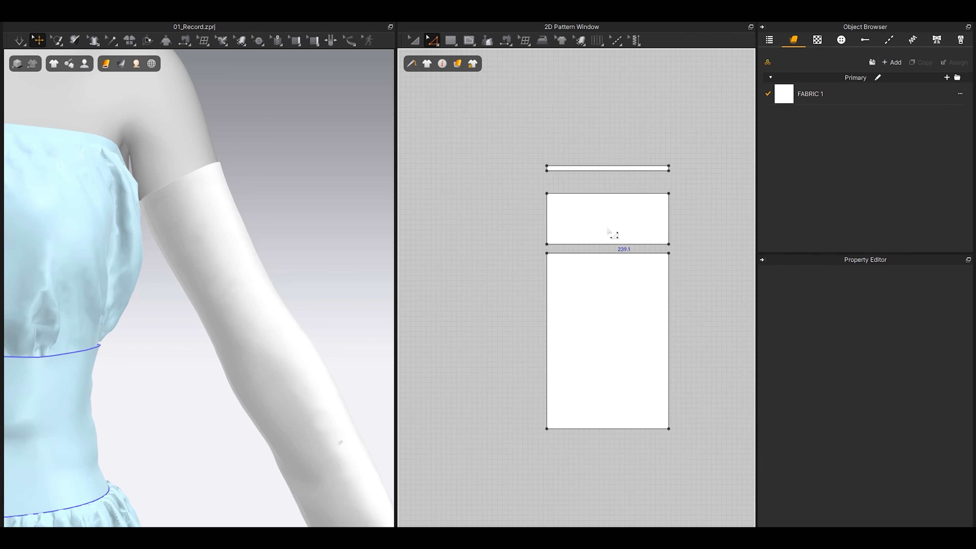
Narrow the wrist edge of the lower sleeve panel symmetrically with Transform Point/Segment so the panel tapers toward the hand
{"action": "key", "text": "a"}
{"action": "key", "text": "space"}
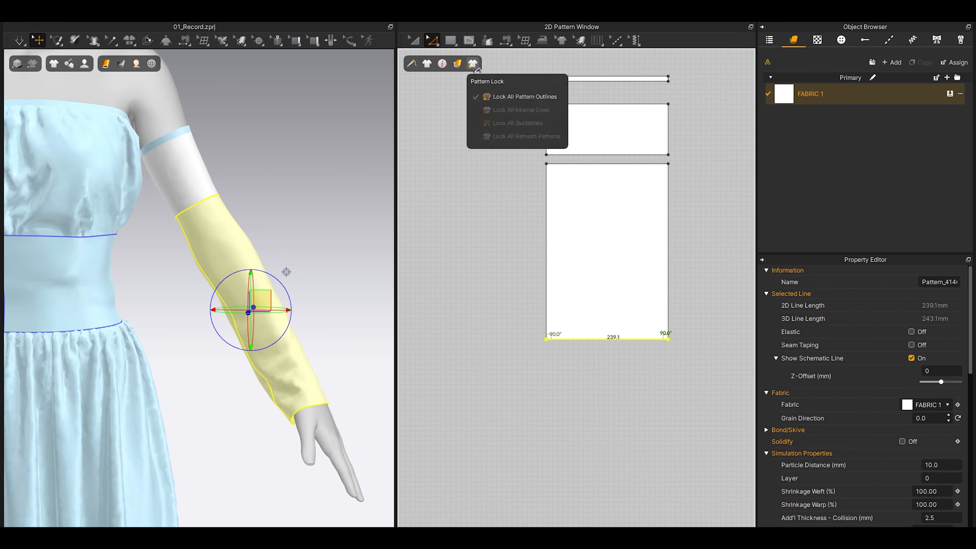
{"action": "left_click", "coordinate": [432, 40]}
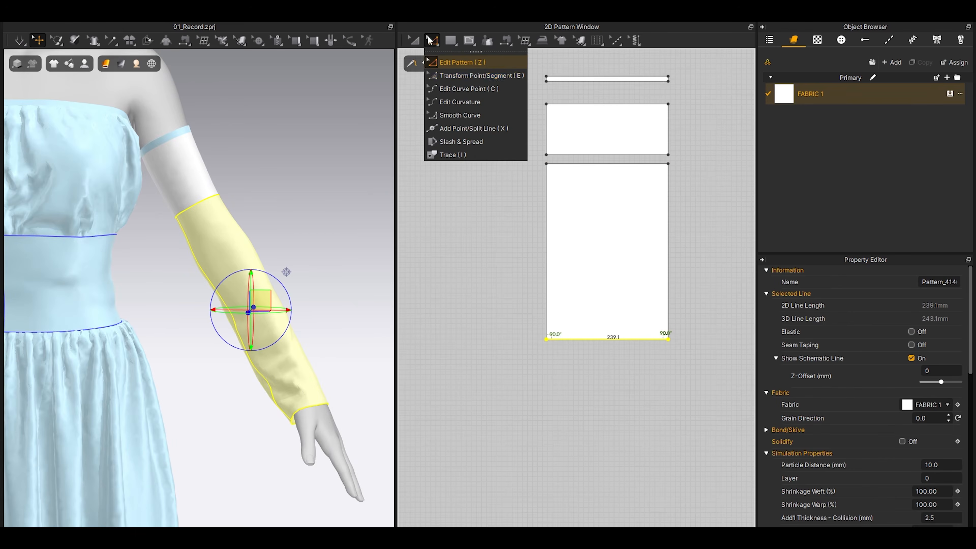
{"action": "left_click", "coordinate": [454, 82]}
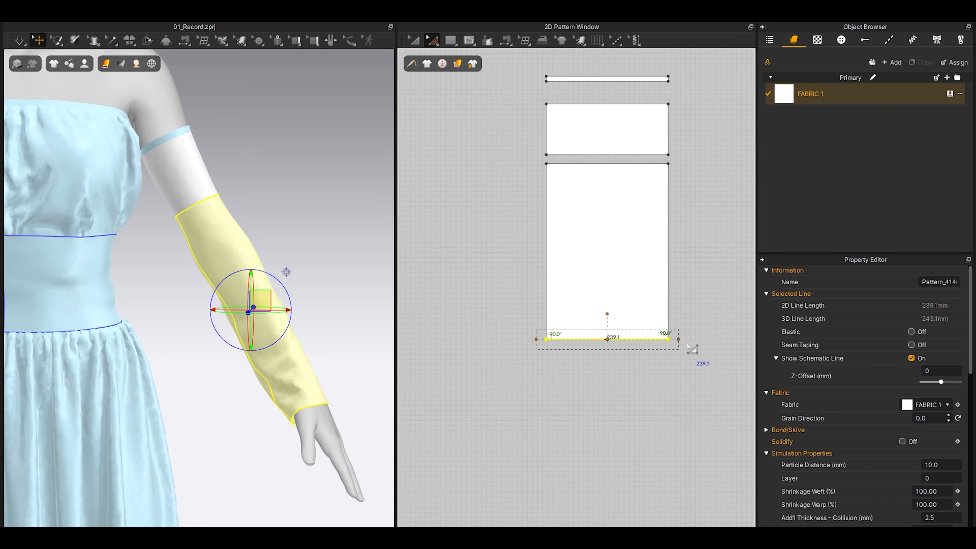
{"action": "left_click_drag", "start_coordinate": [678, 339], "coordinate": [659, 345]}
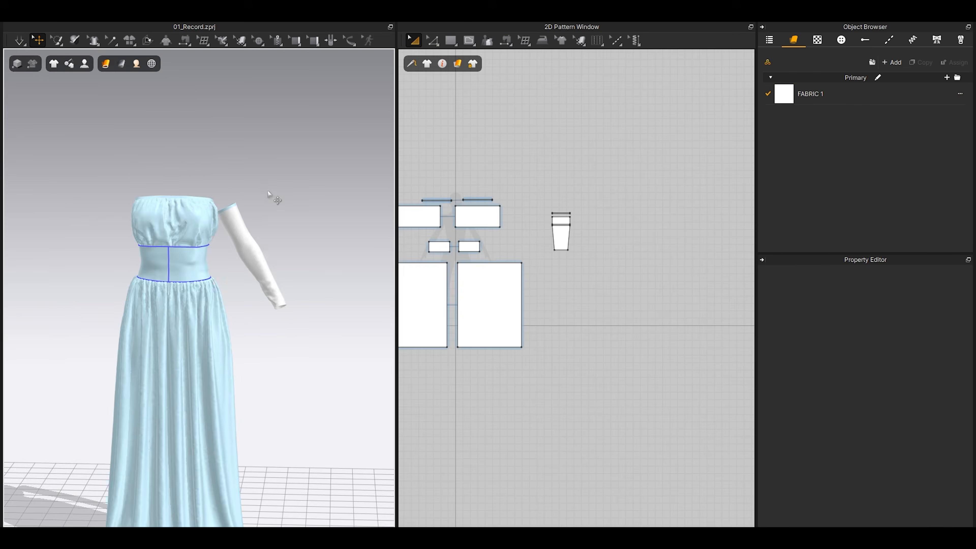
Unfreeze the narrow strip at the top of the sleeve
{"action": "right_click_drag", "start_coordinate": [245, 252], "coordinate": [212, 255]}
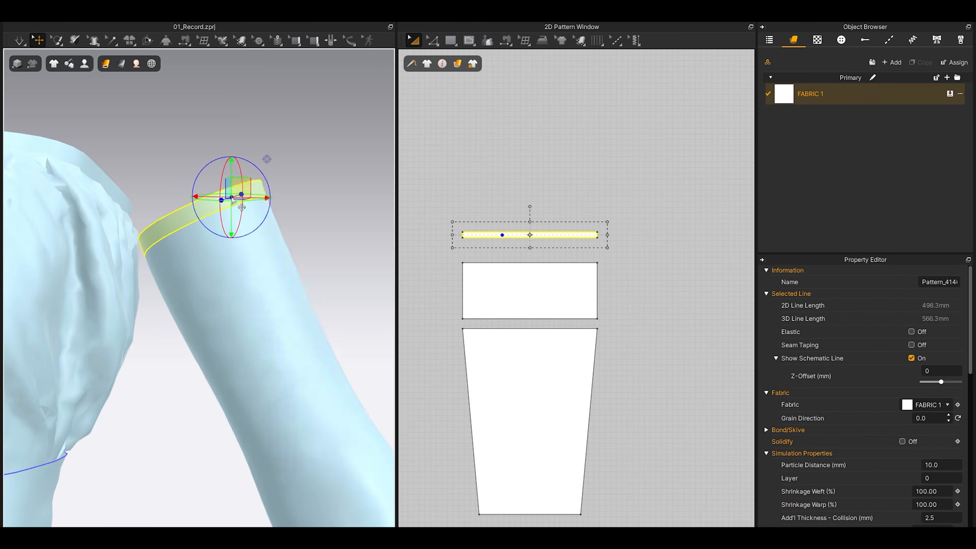
{"action": "right_click", "coordinate": [229, 208]}
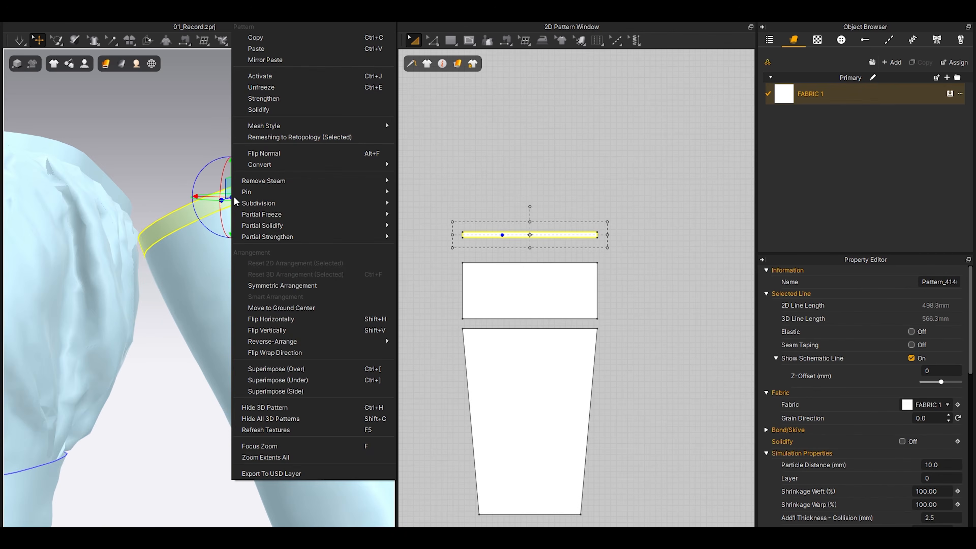
{"action": "left_click", "coordinate": [283, 100]}
Layer-clone the top sleeve strip over the original and remove the clone's linked editing
{"action": "right_click", "coordinate": [516, 276]}
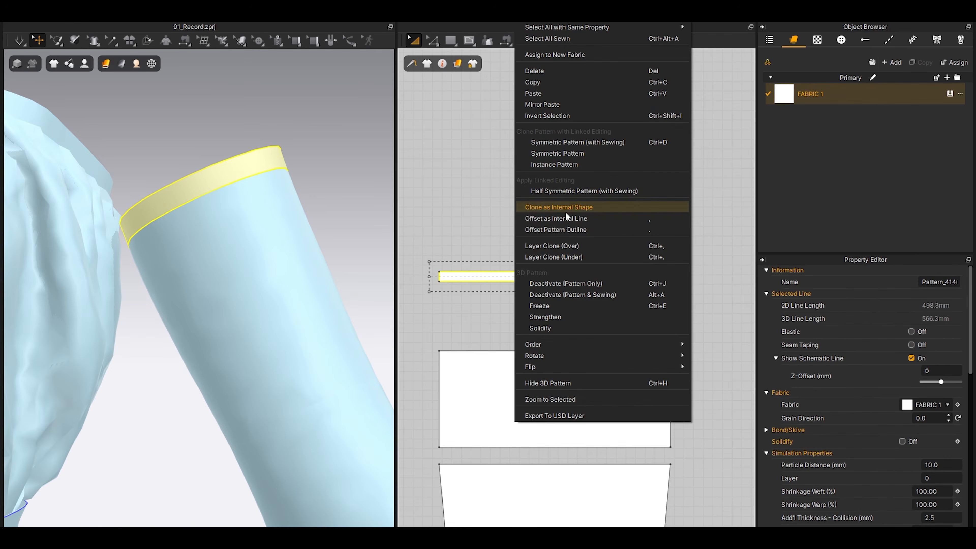
{"action": "left_click", "coordinate": [557, 246]}
{"action": "left_click", "coordinate": [531, 275]}
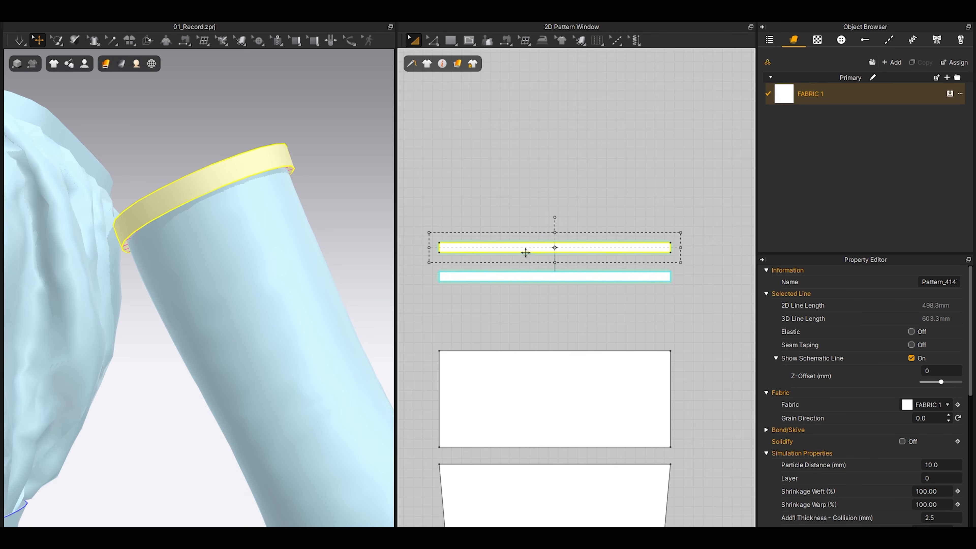
{"action": "right_click", "coordinate": [523, 250]}
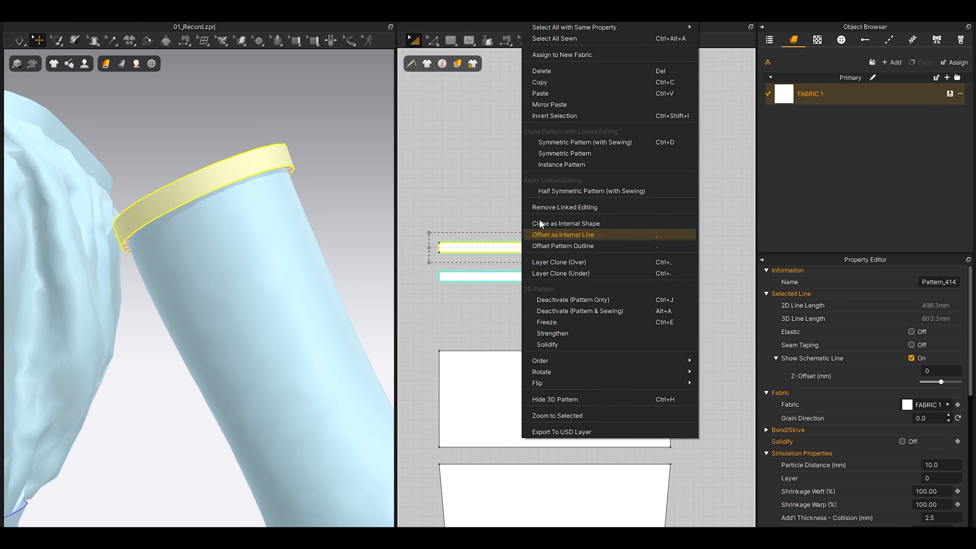
{"action": "left_click", "coordinate": [571, 208]}
{"action": "scroll", "coordinate": [538, 200], "scroll_direction": "down", "scroll_amount": 2}
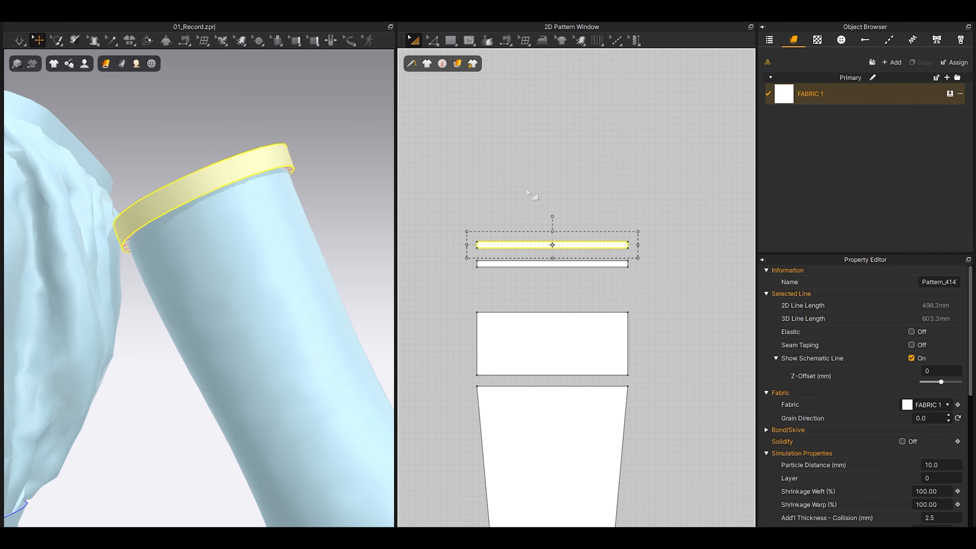
Set both top sleeve strips to 2 mm particle distance and 1 mm additional collision thickness, and simulate them
{"action": "left_click", "coordinate": [481, 203]}
{"action": "left_click_drag", "start_coordinate": [457, 199], "coordinate": [704, 295]}
{"action": "left_click", "coordinate": [935, 465]}
{"action": "type", "text": "2"}
{"action": "key", "text": "Return"}
{"action": "left_click", "coordinate": [937, 518]}
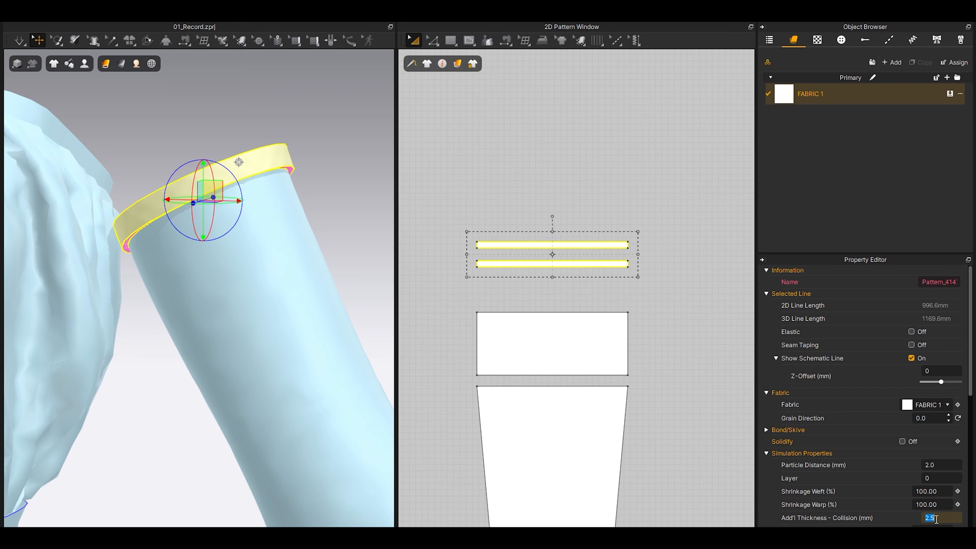
{"action": "type", "text": "0"}
{"action": "key", "text": "Return"}
{"action": "left_click", "coordinate": [634, 198]}
{"action": "key", "text": "space"}
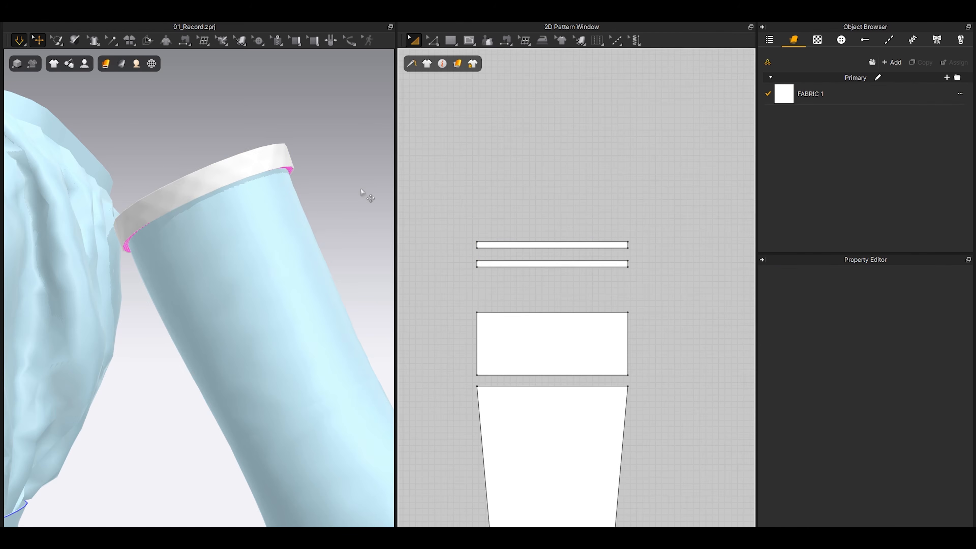
{"action": "left_click", "coordinate": [247, 172]}
{"action": "key", "text": "space"}
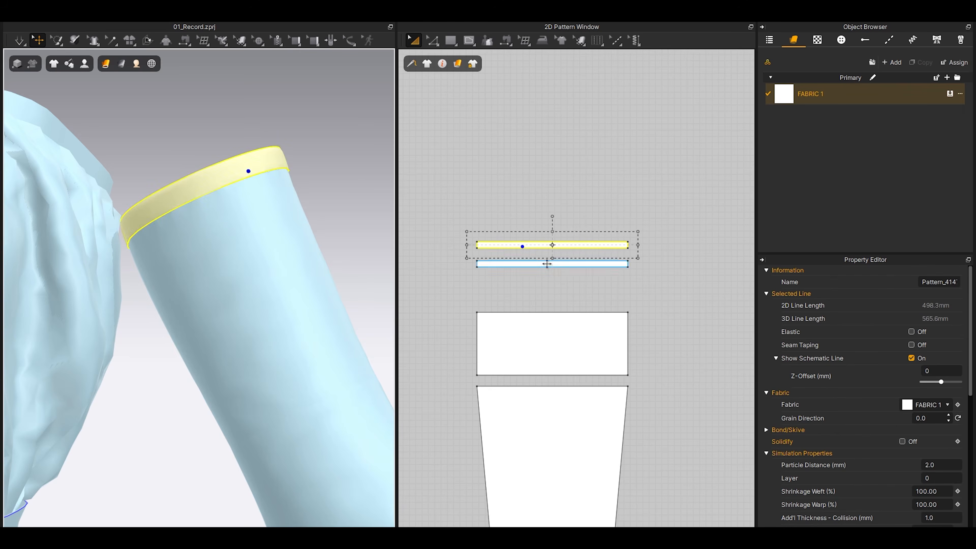
Unfreeze the upper sleeve section and widen it on both sides to about 391 mm
{"action": "scroll", "coordinate": [222, 127], "scroll_direction": "down", "scroll_amount": 3}
{"action": "left_click", "coordinate": [251, 215]}
{"action": "scroll", "coordinate": [546, 304], "scroll_direction": "down", "scroll_amount": 4}
{"action": "scroll", "coordinate": [560, 329], "scroll_direction": "up", "scroll_amount": 3}
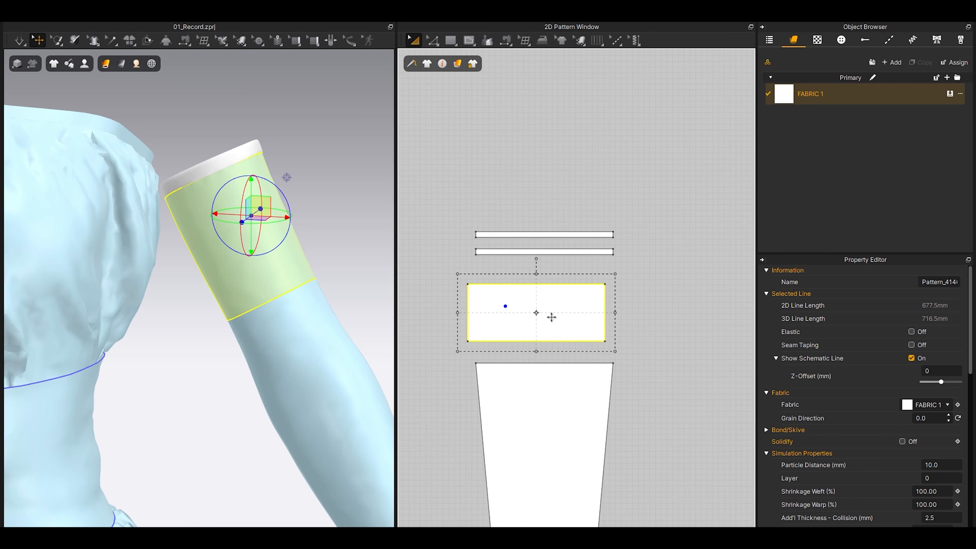
{"action": "key", "text": "space"}
{"action": "key", "text": "space"}
{"action": "left_click_drag", "start_coordinate": [649, 312], "coordinate": [671, 320]}
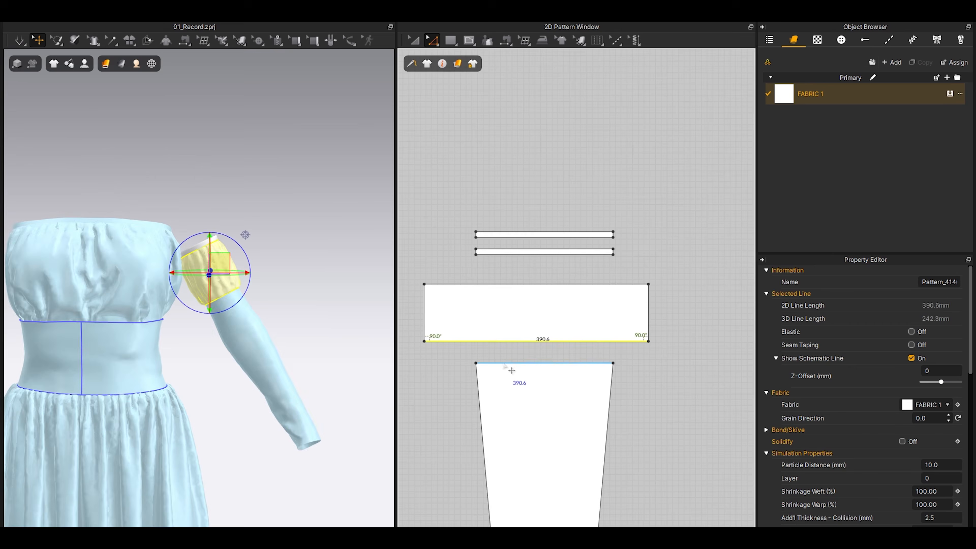
Move the facing edges of the upper and lower sleeve sections down together, lengthening the gathered part, and simulate
{"action": "left_click_drag", "start_coordinate": [512, 370], "coordinate": [512, 383]}
{"action": "key", "text": "space"}
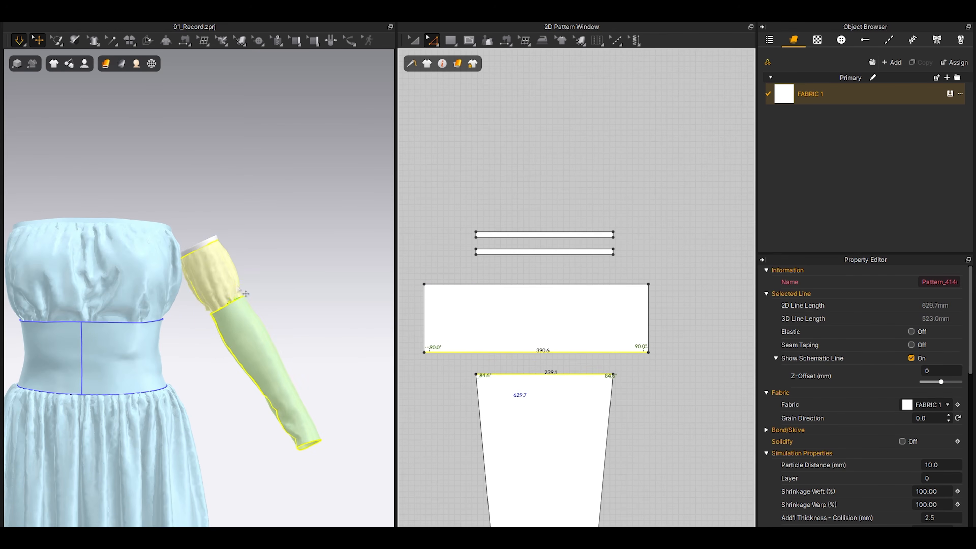
Offset the lower sleeve panel's top edge as an internal line and cut and sew a narrow strip along it
{"action": "right_click", "coordinate": [501, 239]}
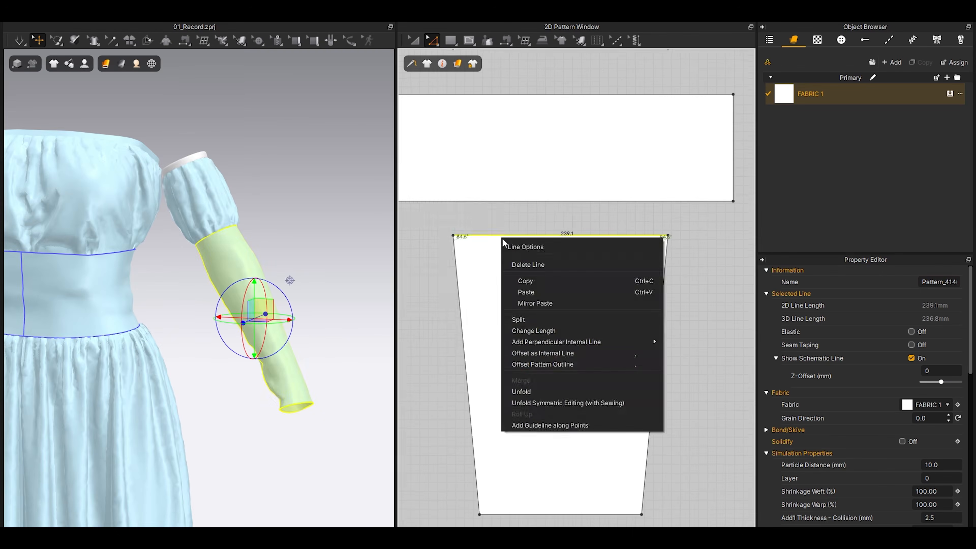
{"action": "left_click", "coordinate": [545, 351]}
{"action": "left_click", "coordinate": [464, 332]}
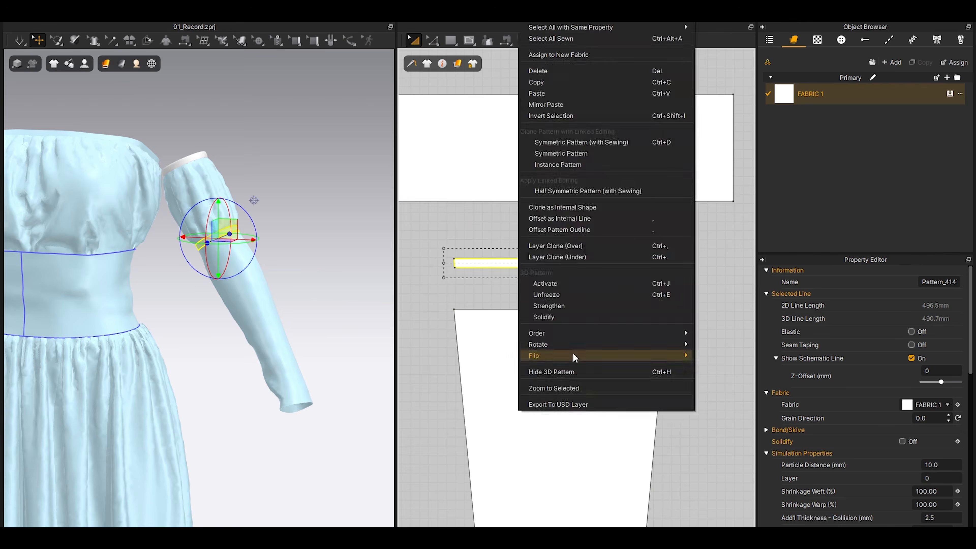
Layer-clone the new strip with 2 mm particle distance and 1 mm collision thickness, and unfreeze both layers
{"action": "left_click", "coordinate": [573, 356]}
{"action": "left_click", "coordinate": [561, 263]}
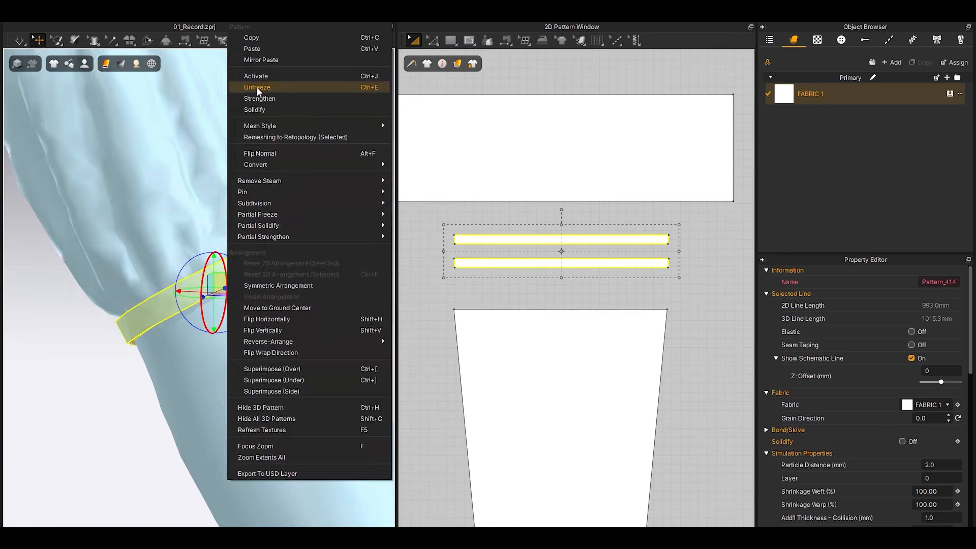
{"action": "left_click", "coordinate": [269, 89]}
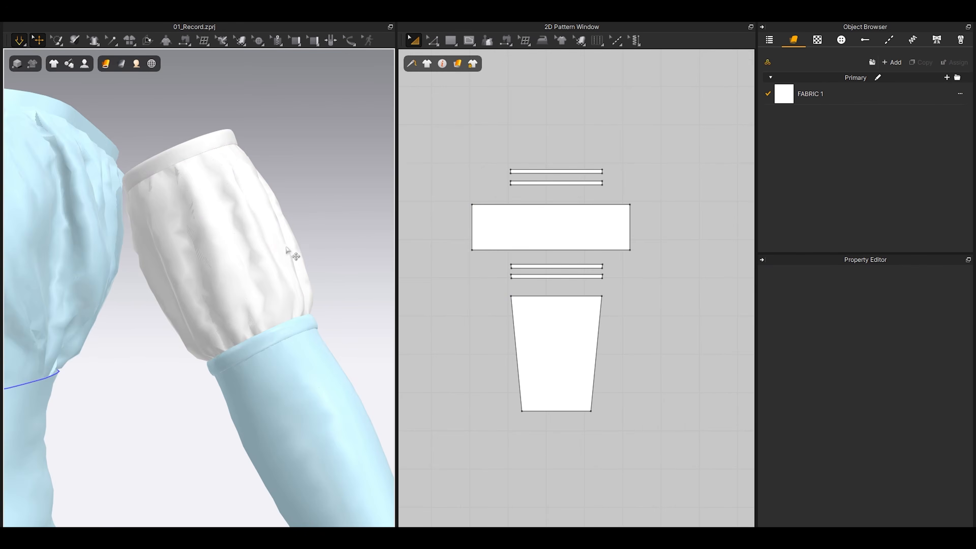
Set the gathered upper sleeve section's particle distance to 4 mm and simulate it
{"action": "key", "text": "space"}
{"action": "left_click", "coordinate": [279, 251]}
{"action": "double_click", "coordinate": [934, 465]}
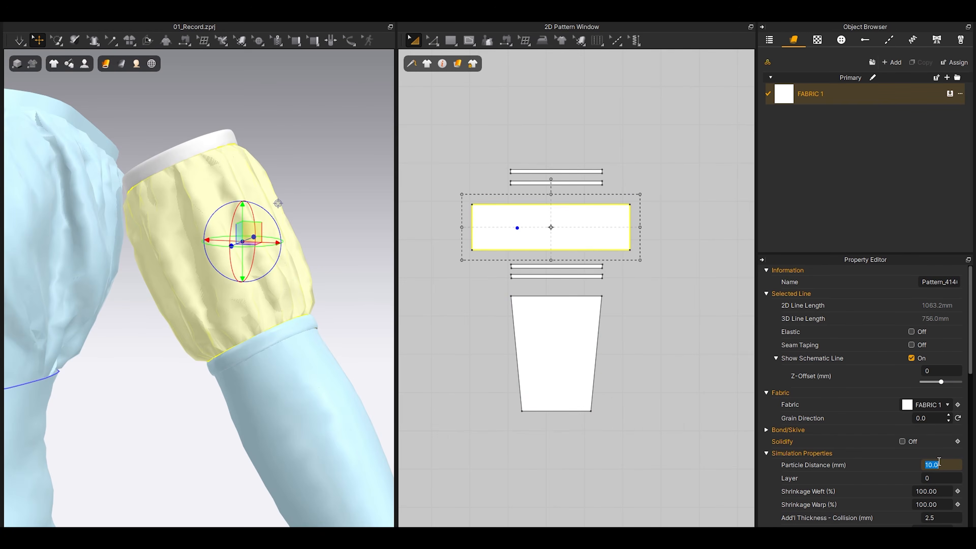
{"action": "type", "text": "4"}
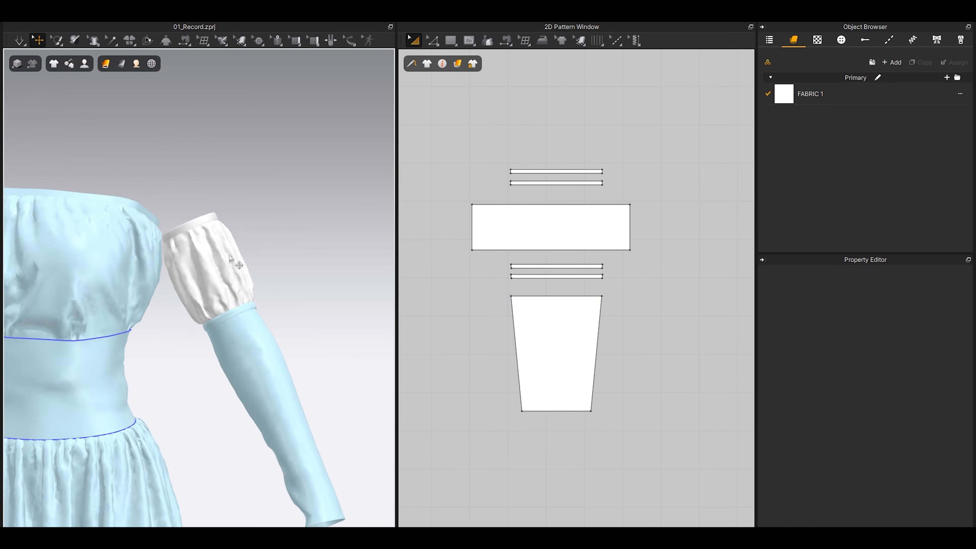
{"action": "key", "text": "space"}
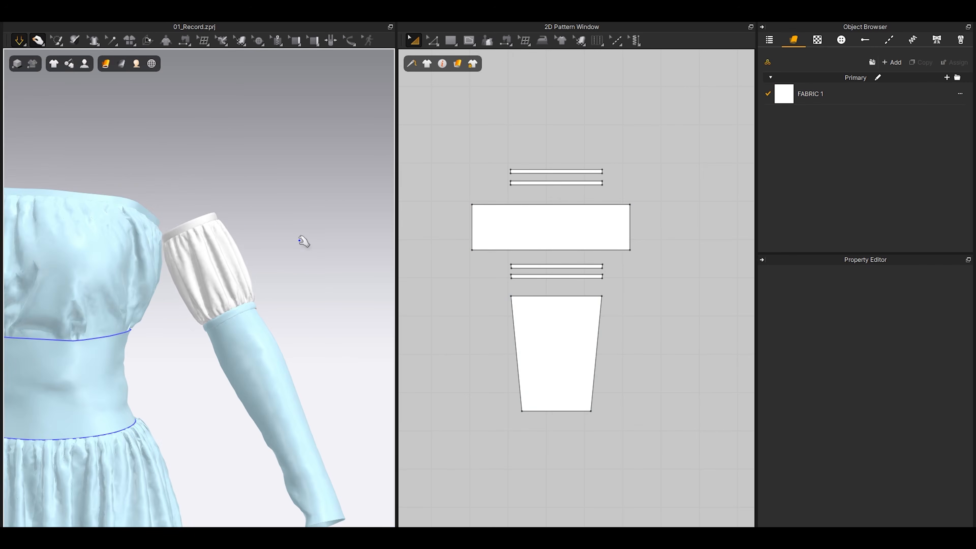
Clone all sleeve pieces as symmetric patterns with sewing, place them on the opposite side, and simulate the dress on the avatar
{"action": "left_click_drag", "start_coordinate": [485, 151], "coordinate": [640, 210]}
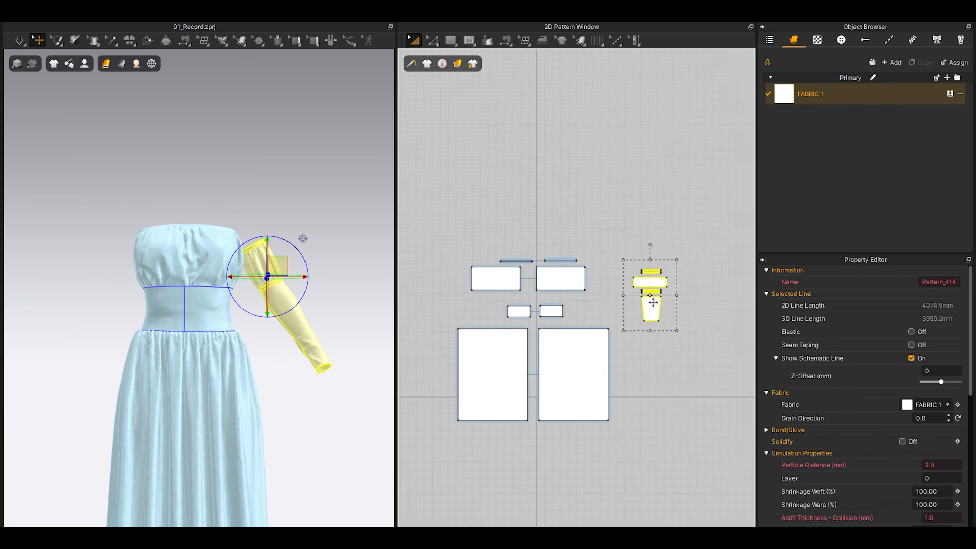
{"action": "right_click", "coordinate": [653, 303]}
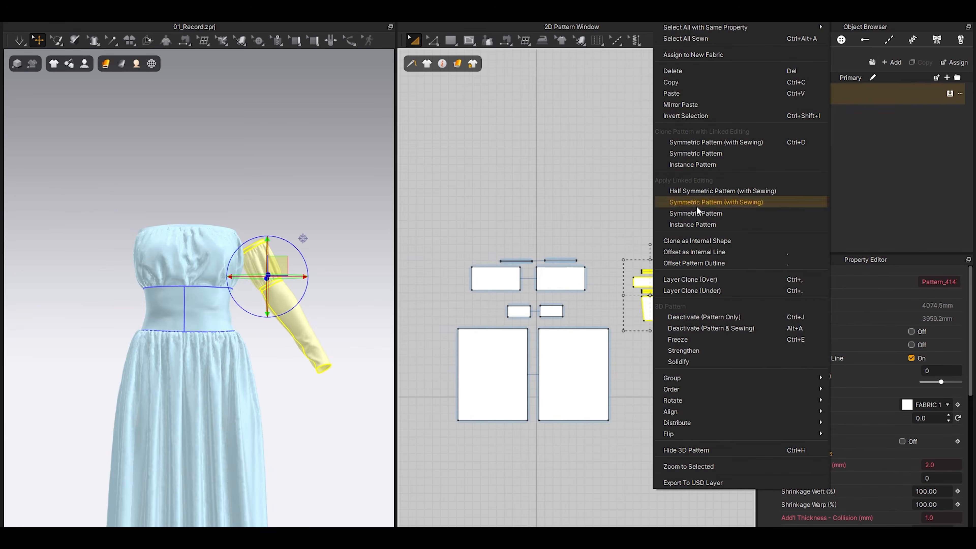
{"action": "left_click", "coordinate": [706, 142]}
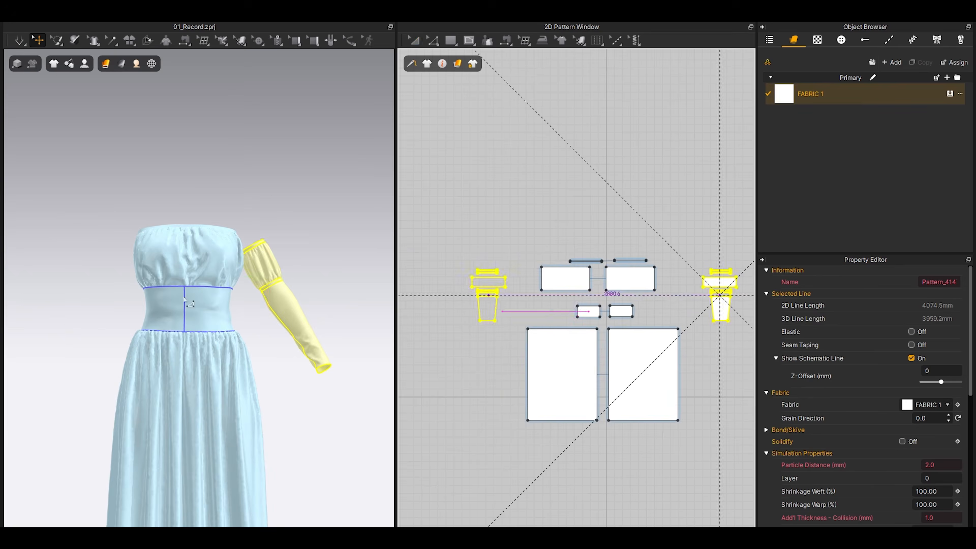
{"action": "left_click", "coordinate": [489, 296]}
{"action": "scroll", "coordinate": [186, 317], "scroll_direction": "down", "scroll_amount": 3}
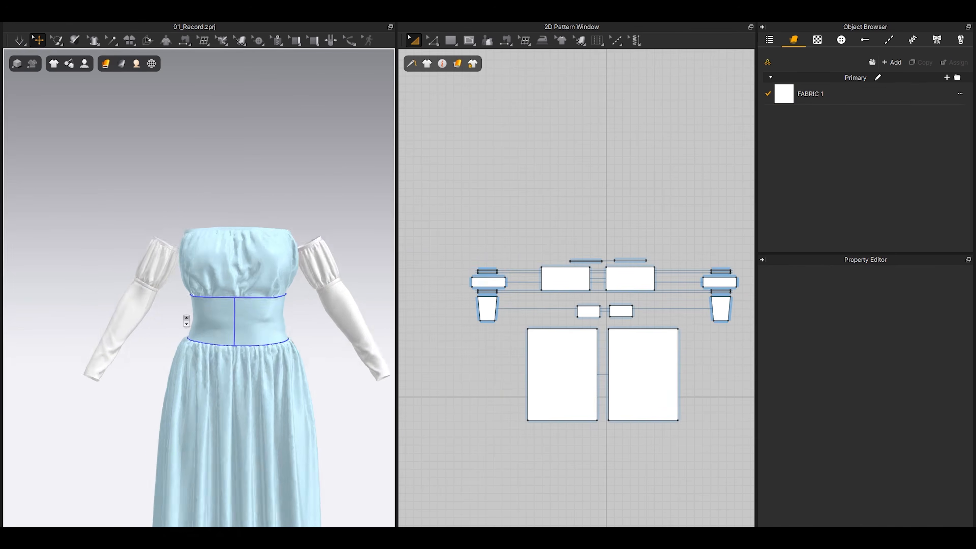
{"action": "key", "text": "shift+a"}
{"action": "key", "text": "space"}
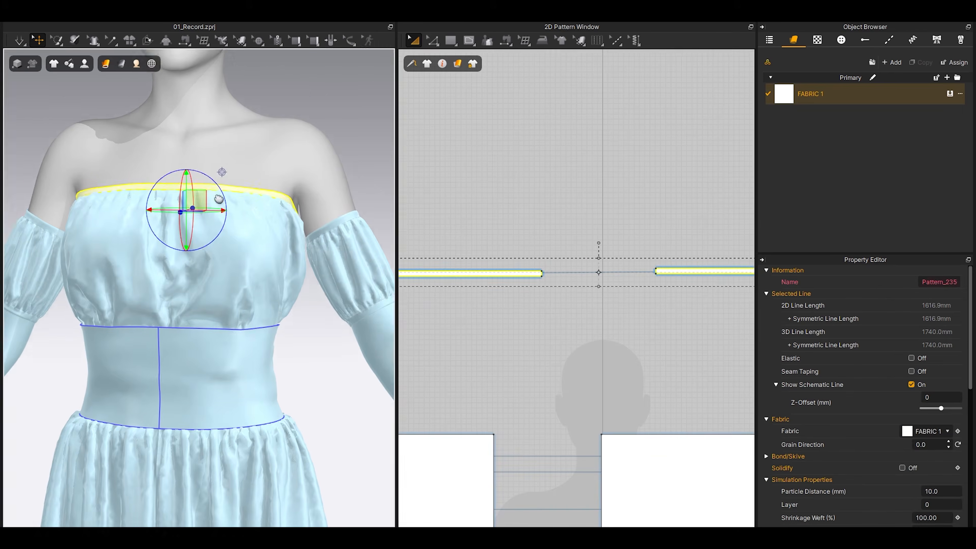
Merge the two halves of the bodice's narrow top band at their shared short-end seam
{"action": "key", "text": "b"}
{"action": "right_click", "coordinate": [527, 272]}
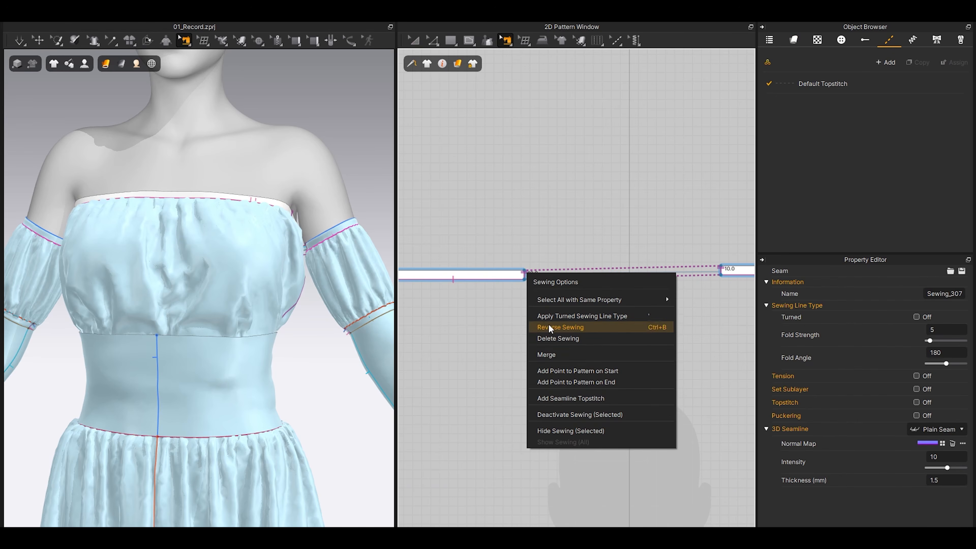
{"action": "left_click", "coordinate": [553, 353]}
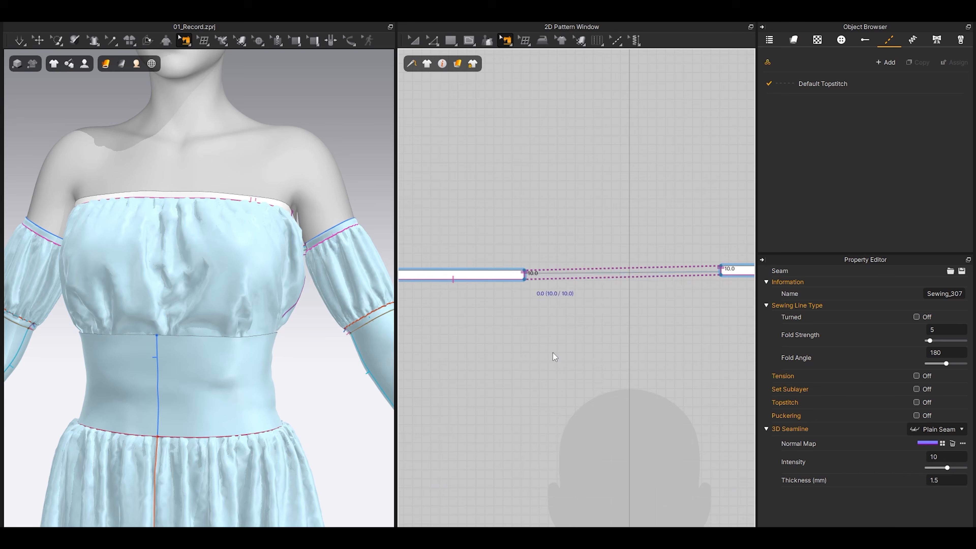
Layer-clone the merged top band and place the copy parallel to it in the pattern layout
{"action": "key", "text": "a"}
{"action": "left_click", "coordinate": [547, 322]}
{"action": "scroll", "coordinate": [552, 299], "scroll_direction": "down", "scroll_amount": 4}
{"action": "right_click", "coordinate": [559, 288]}
{"action": "left_click", "coordinate": [584, 248]}
{"action": "left_click", "coordinate": [563, 275]}
{"action": "left_click_drag", "start_coordinate": [552, 278], "coordinate": [537, 277]}
{"action": "right_click", "coordinate": [534, 277]}
{"action": "left_click", "coordinate": [556, 275]}
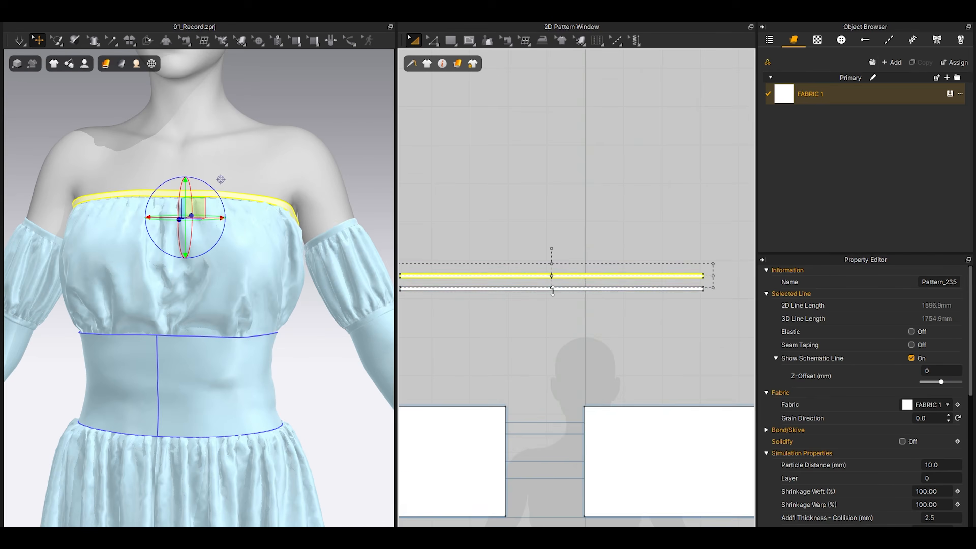
{"action": "scroll", "coordinate": [553, 291], "scroll_direction": "down", "scroll_amount": 2}
{"action": "left_click_drag", "start_coordinate": [435, 253], "coordinate": [671, 321]}
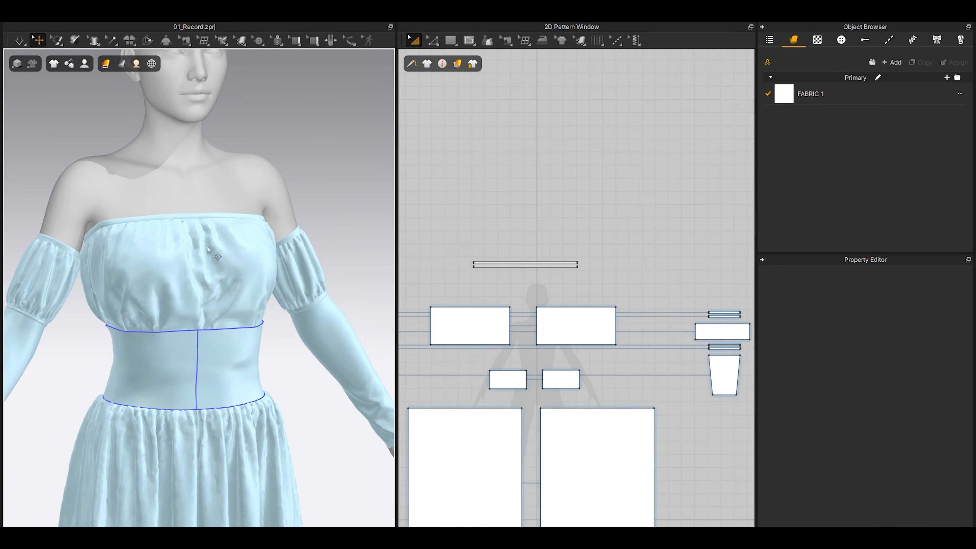
Set both bodice panels' particle distance to 5 mm and simulate the bodice
{"action": "left_click", "coordinate": [208, 249]}
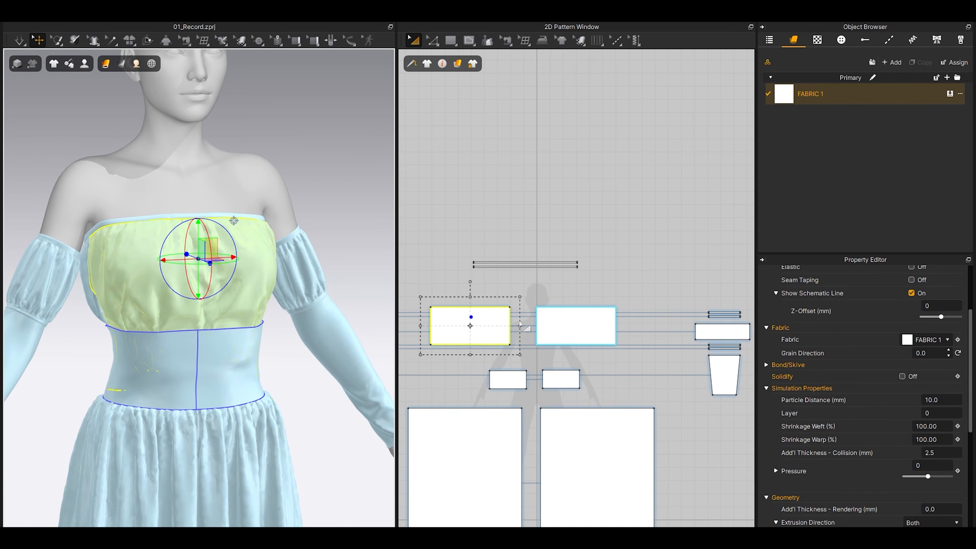
{"action": "left_click", "coordinate": [561, 322], "text": "shift"}
{"action": "middle_click_drag", "start_coordinate": [271, 268], "coordinate": [301, 243]}
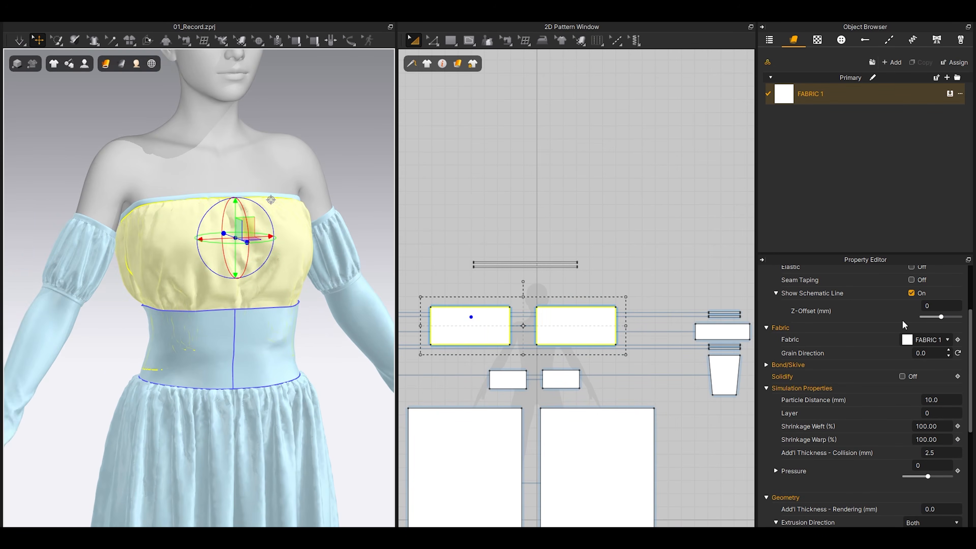
{"action": "left_click", "coordinate": [945, 399]}
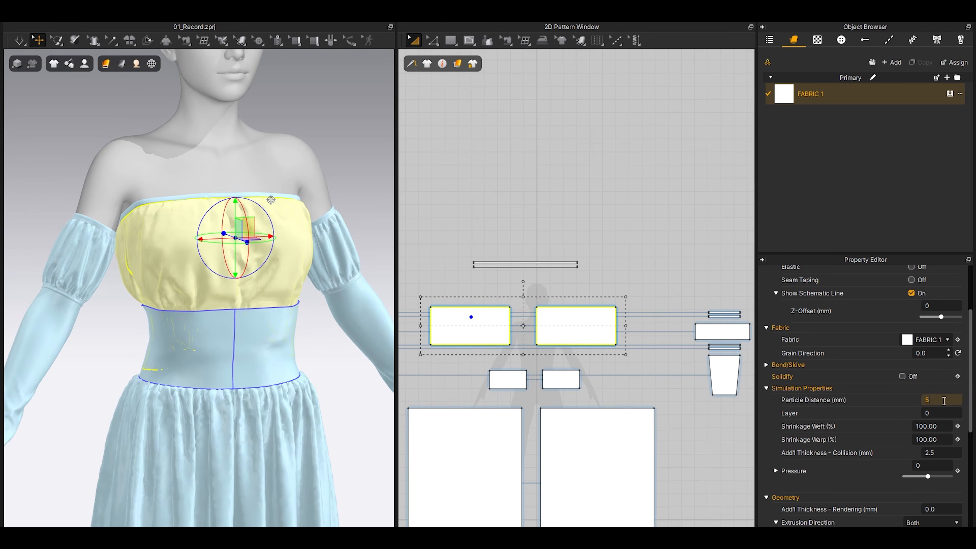
{"action": "key", "text": "Return"}
{"action": "left_click", "coordinate": [565, 188]}
{"action": "scroll", "coordinate": [282, 247], "scroll_direction": "up", "scroll_amount": 1}
{"action": "middle_click_drag", "start_coordinate": [282, 246], "coordinate": [271, 227]}
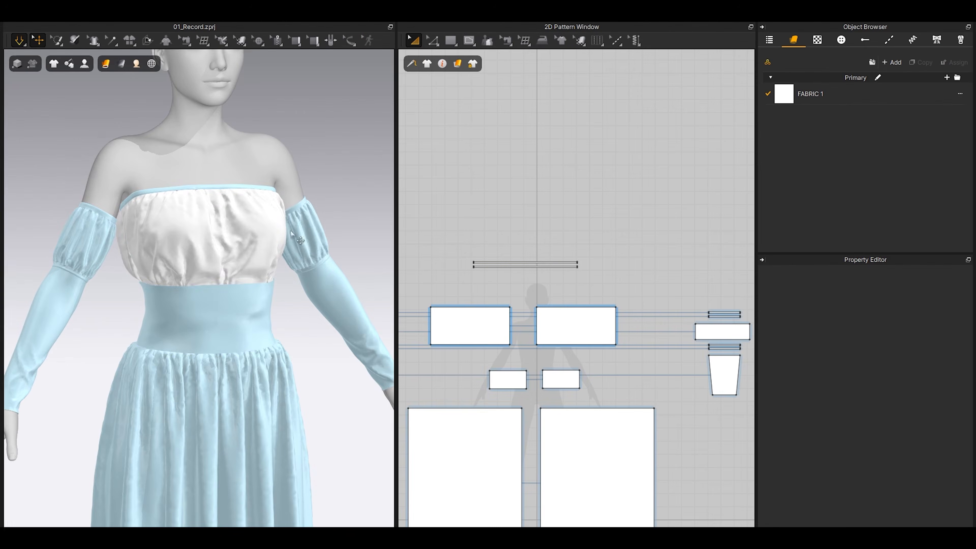
Set the waist band's layer to 0 and merge its two panels along their facing seam
{"action": "scroll", "coordinate": [274, 232], "scroll_direction": "up", "scroll_amount": 5}
{"action": "left_click", "coordinate": [274, 281]}
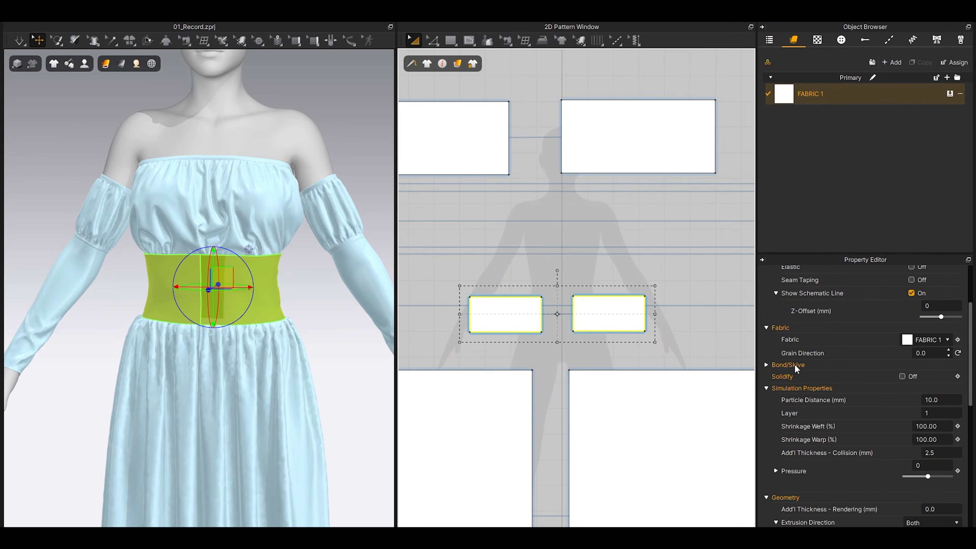
{"action": "left_click", "coordinate": [941, 413]}
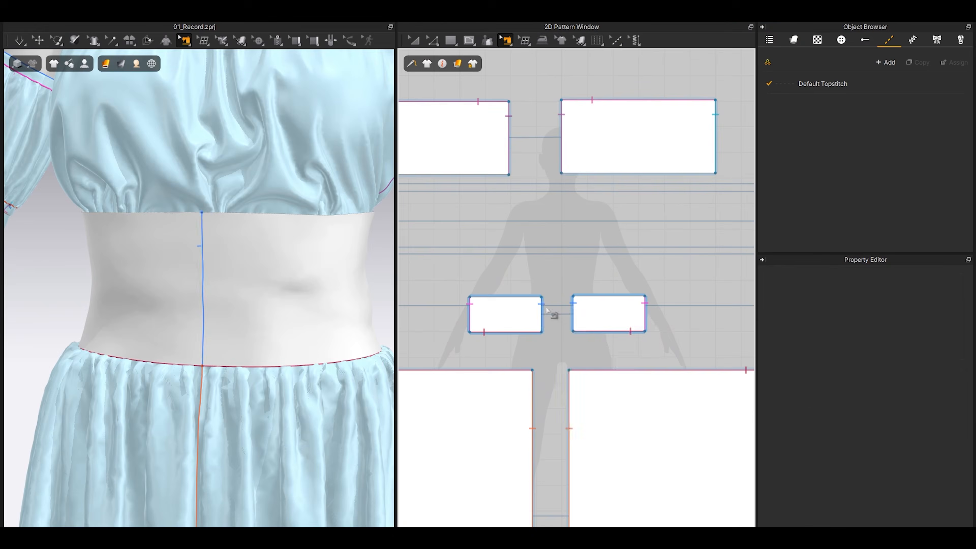
{"action": "right_click", "coordinate": [542, 296]}
{"action": "left_click", "coordinate": [572, 384]}
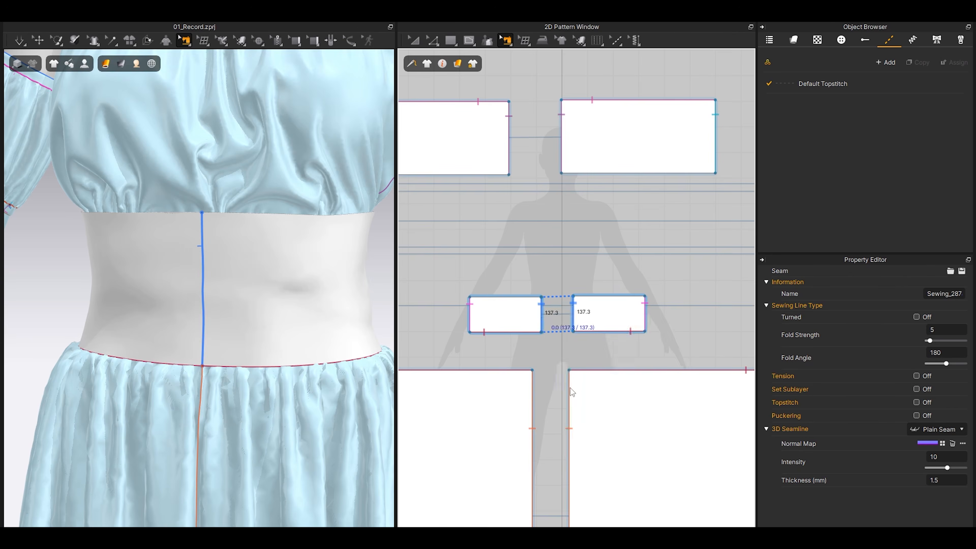
Layer-clone the merged waist band and place the copy just above the original pattern
{"action": "key", "text": "a"}
{"action": "left_click", "coordinate": [506, 310]}
{"action": "right_click", "coordinate": [508, 309]}
{"action": "left_click", "coordinate": [558, 247]}
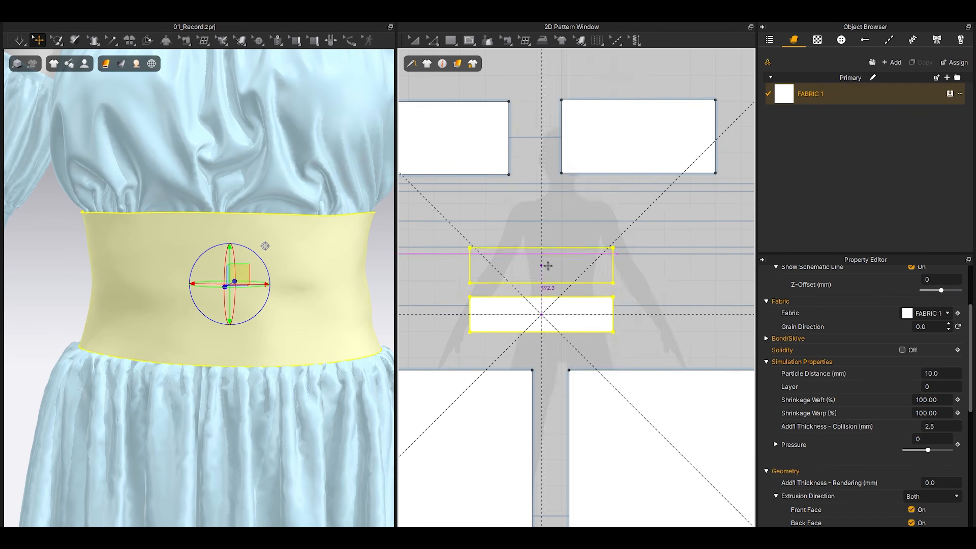
{"action": "left_click", "coordinate": [548, 266]}
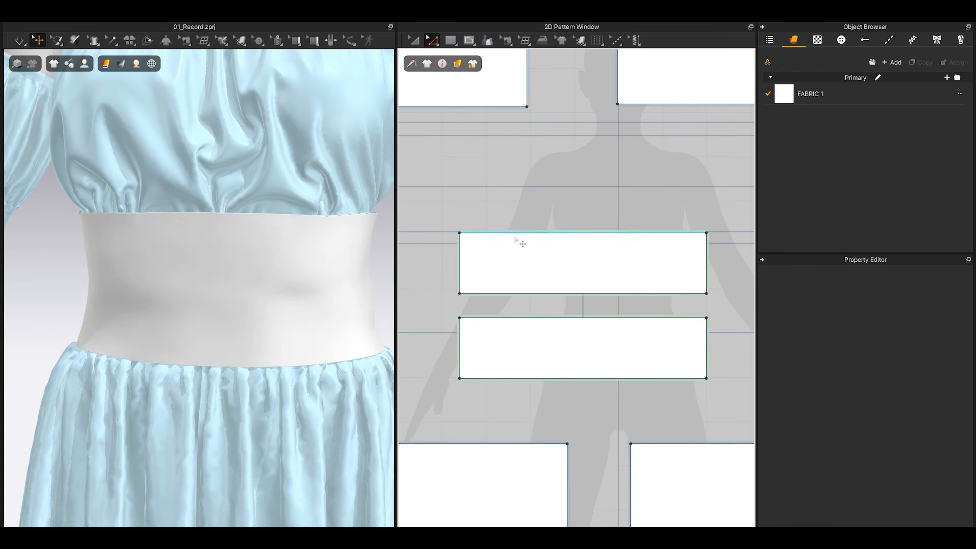
Offset the long edges of the waist band as internal lines, with 2 offsets at 5 mm
{"action": "left_click", "coordinate": [523, 244]}
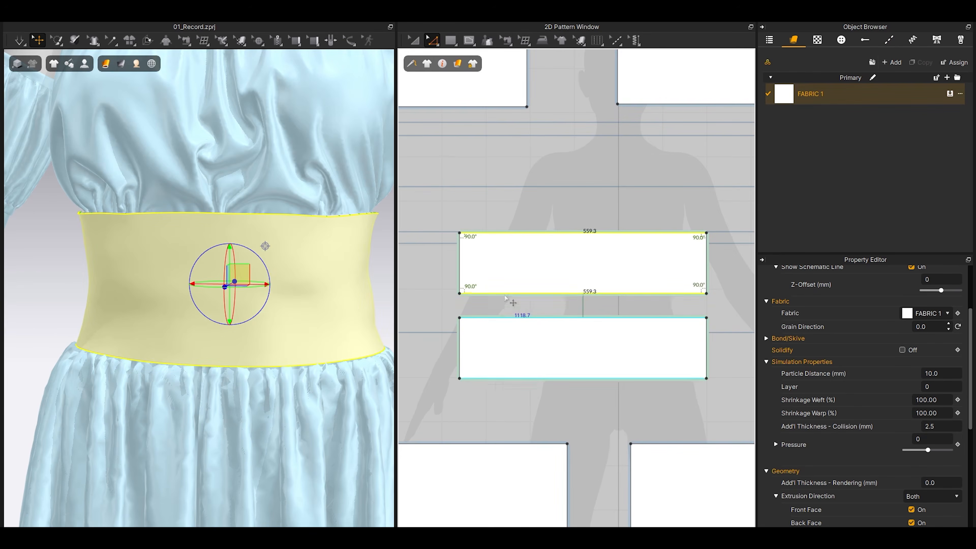
{"action": "scroll", "coordinate": [508, 300], "scroll_direction": "up", "scroll_amount": 2}
{"action": "right_click", "coordinate": [508, 300]}
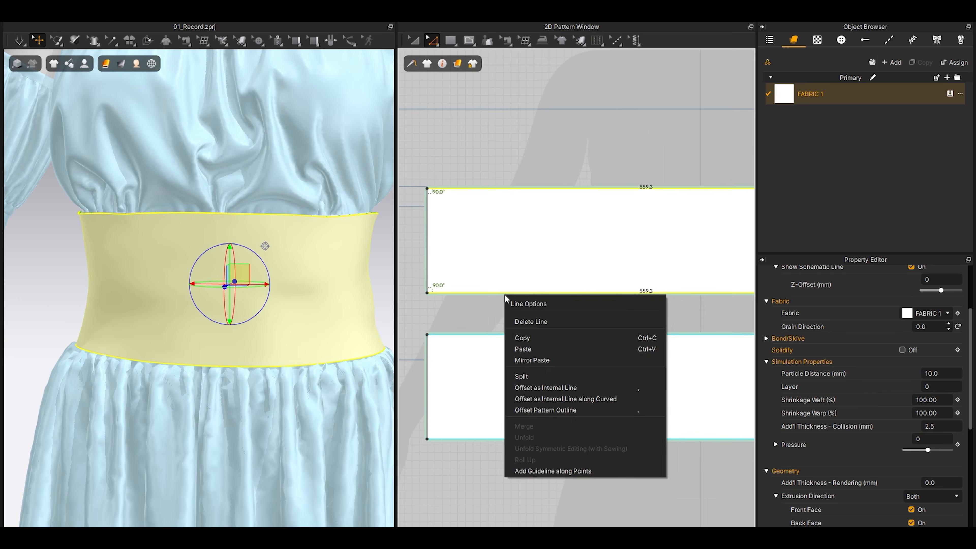
{"action": "left_click", "coordinate": [558, 388]}
{"action": "left_click_drag", "start_coordinate": [501, 163], "coordinate": [354, 168]}
{"action": "type", "text": "5"}
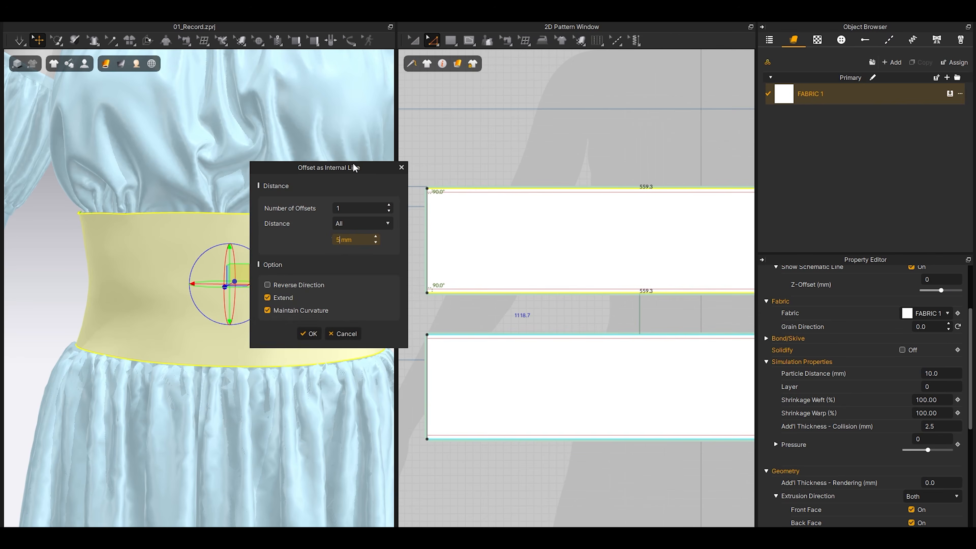
{"action": "left_click", "coordinate": [389, 206]}
{"action": "left_click", "coordinate": [312, 333]}
{"action": "left_click", "coordinate": [490, 127]}
Sew the offset internal lines of the two waist band layers to their counterparts along both long edges
{"action": "middle_click_drag", "start_coordinate": [477, 186], "coordinate": [524, 157]}
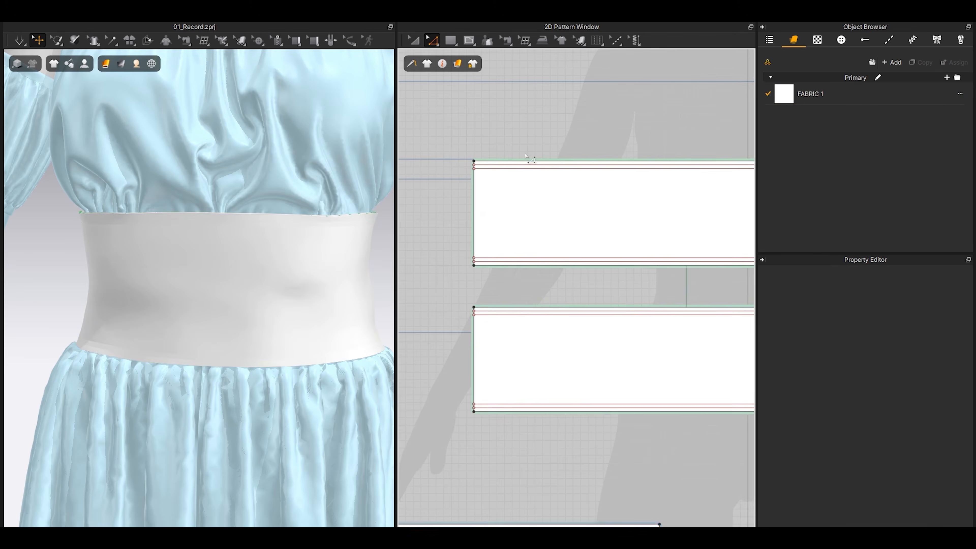
{"action": "key", "text": "n"}
{"action": "left_click", "coordinate": [488, 165]}
{"action": "left_click", "coordinate": [504, 311]}
{"action": "left_click", "coordinate": [505, 314]}
{"action": "left_click", "coordinate": [520, 168]}
{"action": "left_click", "coordinate": [512, 404]}
{"action": "left_click", "coordinate": [509, 408]}
{"action": "left_click", "coordinate": [515, 262]}
Set both waist band layers to 5 mm particle distance and 1 mm additional collision thickness
{"action": "key", "text": "a"}
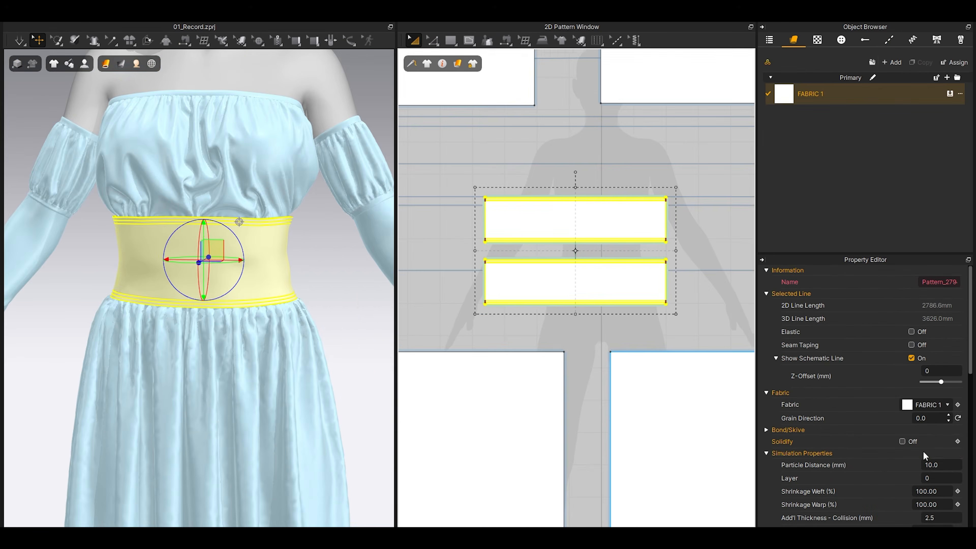
{"action": "left_click", "coordinate": [945, 465]}
{"action": "type", "text": "5"}
{"action": "key", "text": "Return"}
{"action": "scroll", "coordinate": [945, 466], "scroll_direction": "down", "scroll_amount": 3}
{"action": "left_click", "coordinate": [943, 428]}
{"action": "type", "text": "1"}
{"action": "key", "text": "Return"}
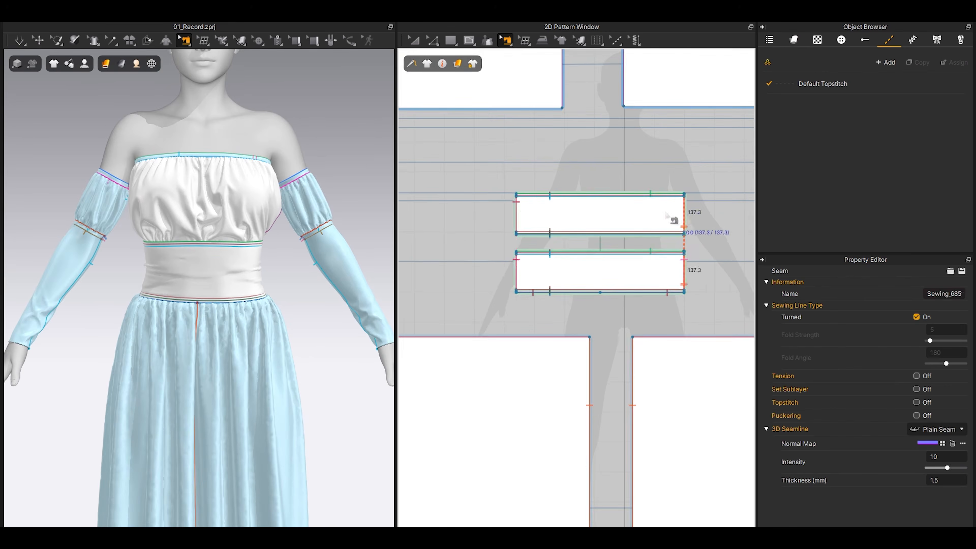
Delete the seams joining the two waist band layers along their short side edges
{"action": "scroll", "coordinate": [528, 213], "scroll_direction": "up", "scroll_amount": 2}
{"action": "left_click", "coordinate": [516, 215], "text": "shift"}
{"action": "middle_click_drag", "start_coordinate": [525, 216], "coordinate": [492, 231]}
{"action": "scroll", "coordinate": [492, 233], "scroll_direction": "down", "scroll_amount": 1}
{"action": "key", "text": "Delete"}
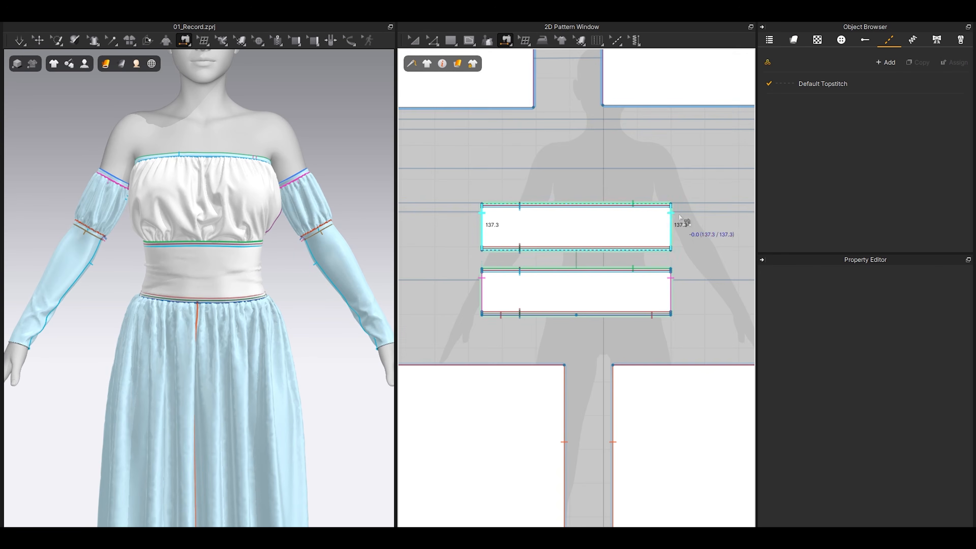
Sew the cloned waist band's two short side edges to each other and simulate the garment
{"action": "left_click", "coordinate": [545, 231]}
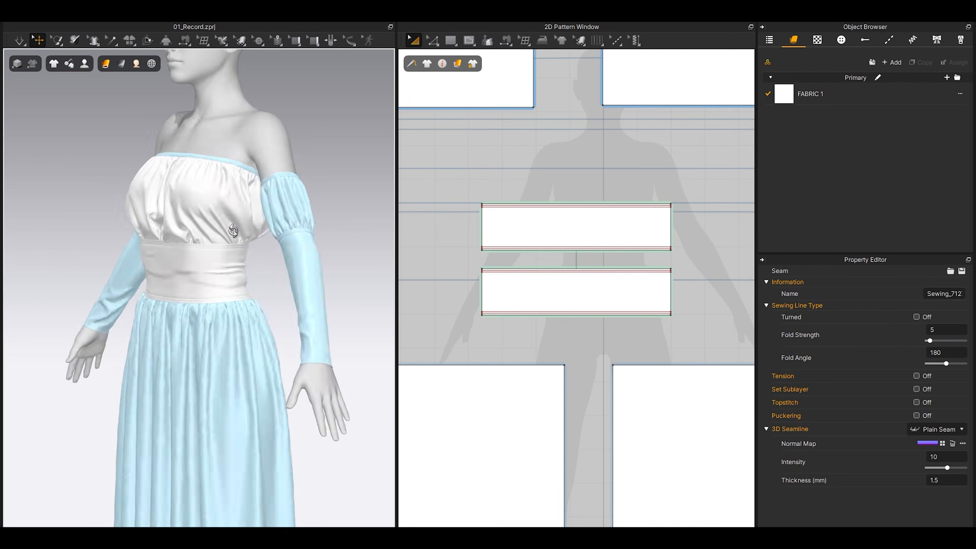
{"action": "right_click_drag", "start_coordinate": [232, 230], "coordinate": [83, 235]}
{"action": "key", "text": "space"}
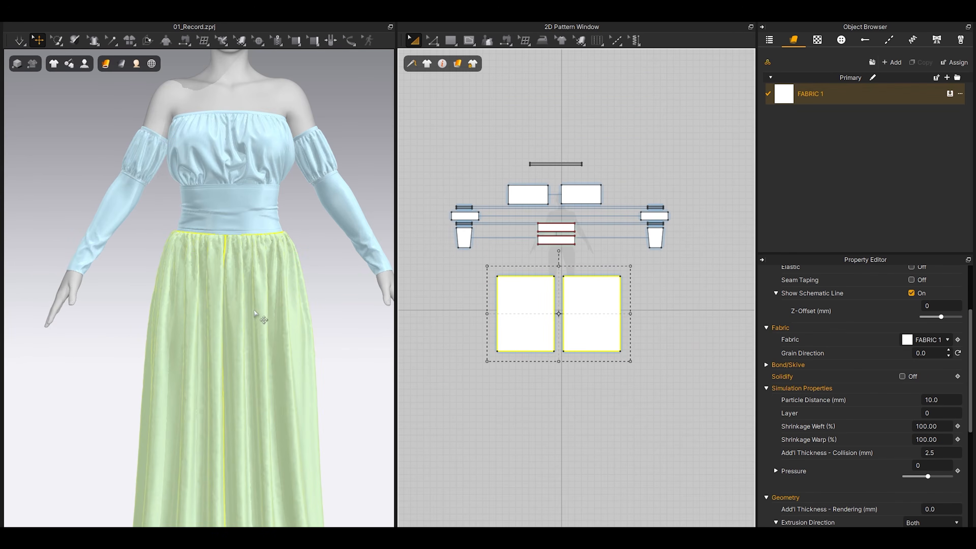
Unfreeze the skirt panels and extend the three short horizontal internal lines to the skirt panel's outline
{"action": "right_click", "coordinate": [254, 314]}
{"action": "left_click", "coordinate": [254, 268]}
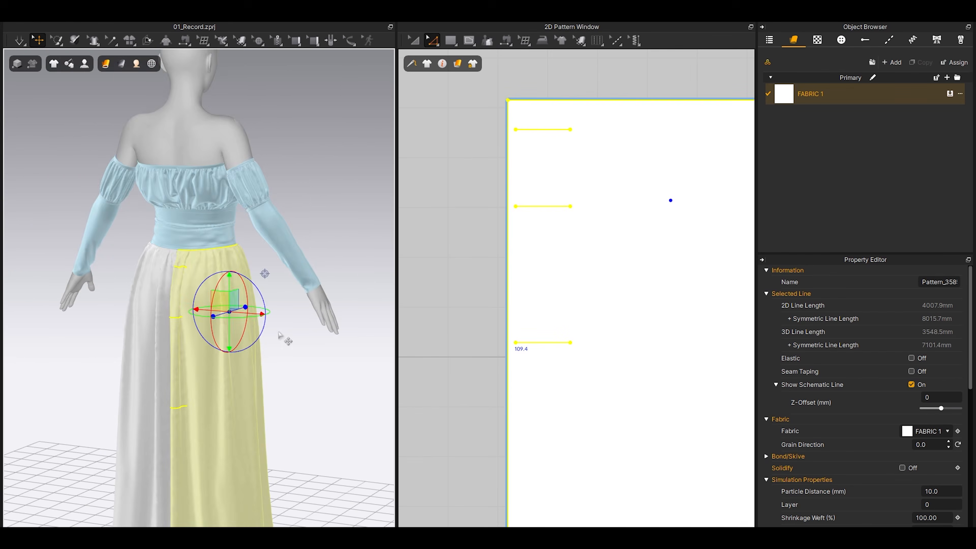
{"action": "middle_click_drag", "start_coordinate": [300, 344], "coordinate": [300, 252]}
{"action": "scroll", "coordinate": [292, 261], "scroll_direction": "down", "scroll_amount": 1}
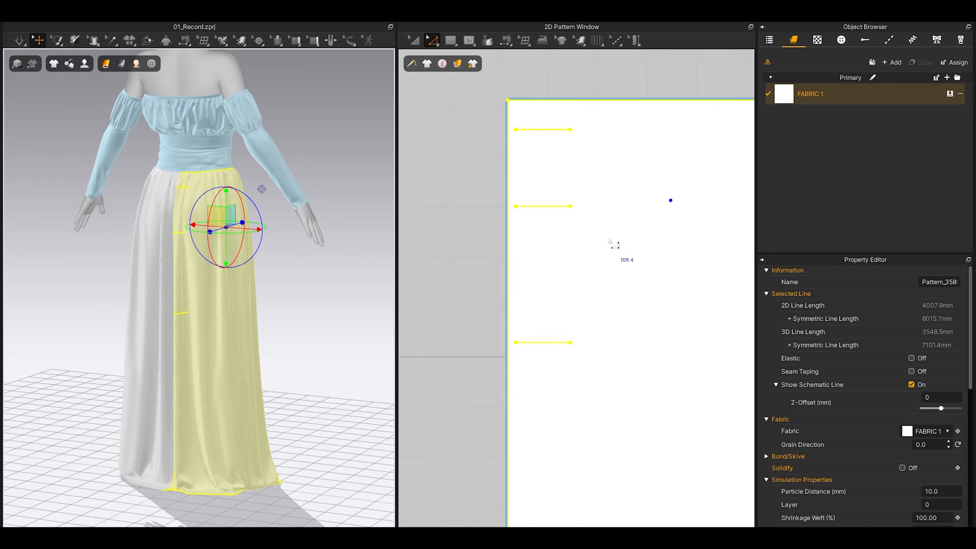
{"action": "scroll", "coordinate": [529, 204], "scroll_direction": "down", "scroll_amount": 5}
{"action": "scroll", "coordinate": [527, 204], "scroll_direction": "up", "scroll_amount": 2}
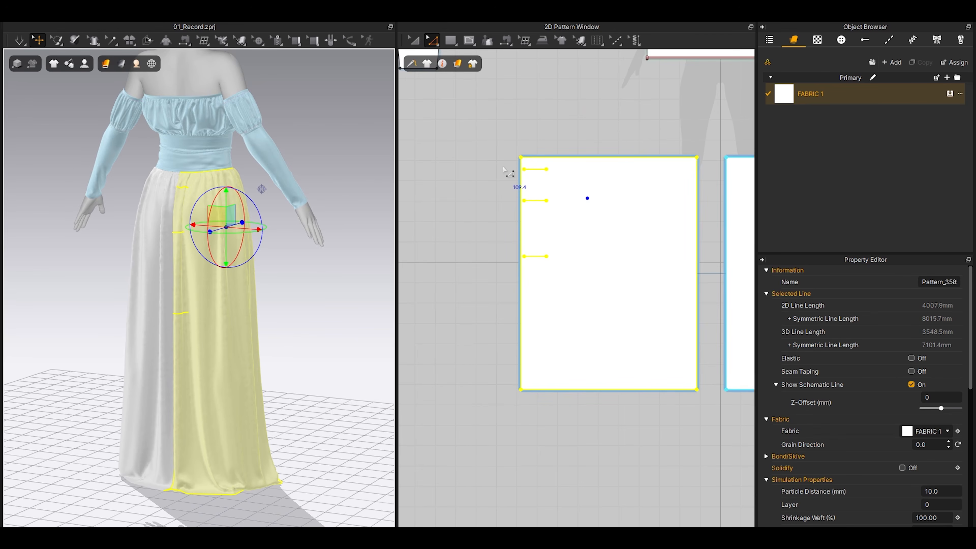
{"action": "left_click_drag", "start_coordinate": [505, 165], "coordinate": [578, 272]}
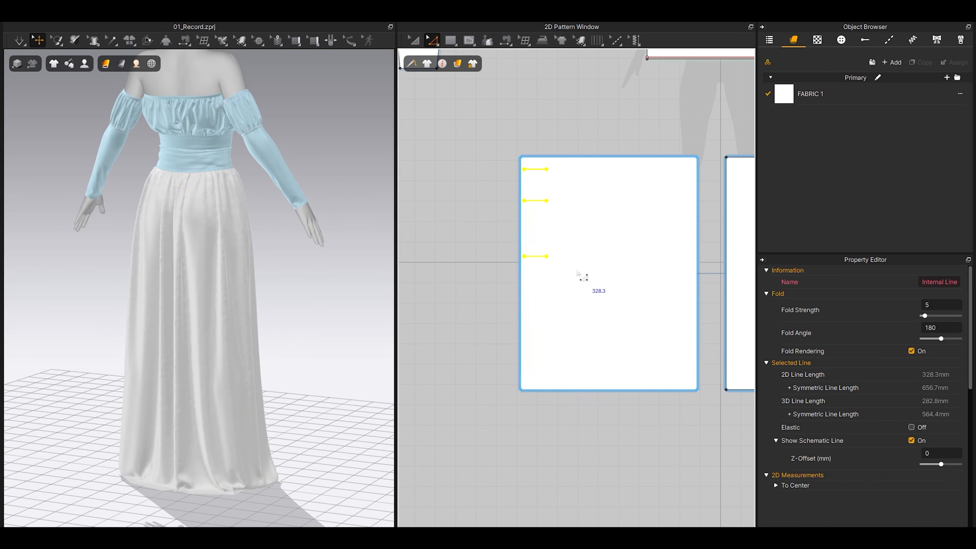
{"action": "right_click", "coordinate": [529, 256]}
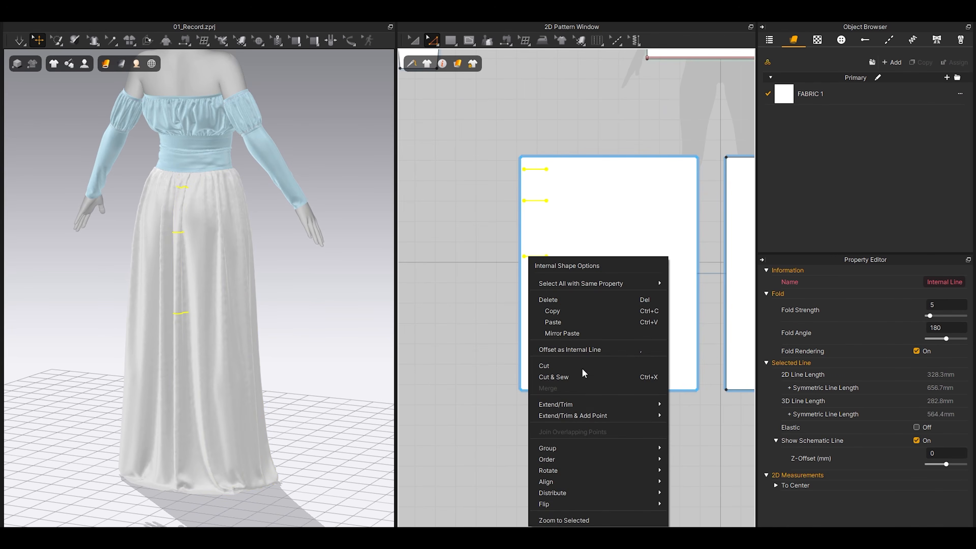
{"action": "mouse_move", "coordinate": [573, 404]}
{"action": "left_click", "coordinate": [672, 403]}
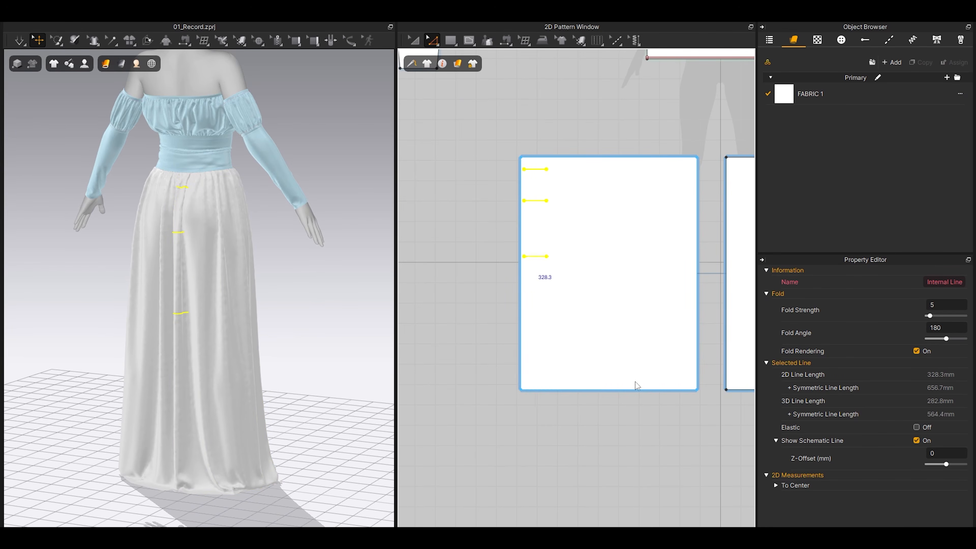
Cut and sew the skirt along the three horizontal internal lines to divide it into four tiers
{"action": "left_click", "coordinate": [543, 169]}
{"action": "left_click", "coordinate": [546, 202], "text": "shift"}
{"action": "left_click", "coordinate": [551, 257], "text": "shift"}
{"action": "right_click", "coordinate": [552, 262]}
{"action": "left_click", "coordinate": [594, 385]}
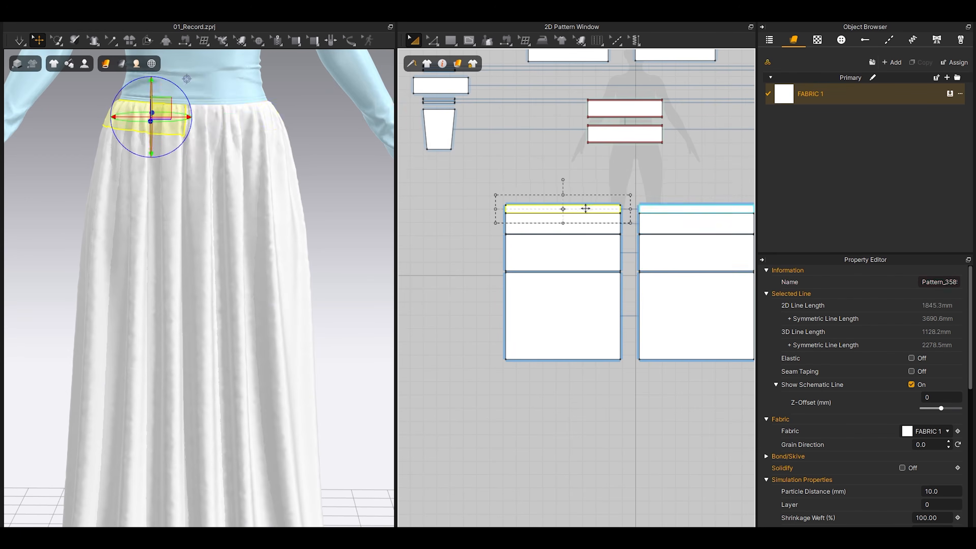
Set the particle distance of the topmost skirt tier to 2 mm on both panels
{"action": "left_click", "coordinate": [649, 209], "text": "shift"}
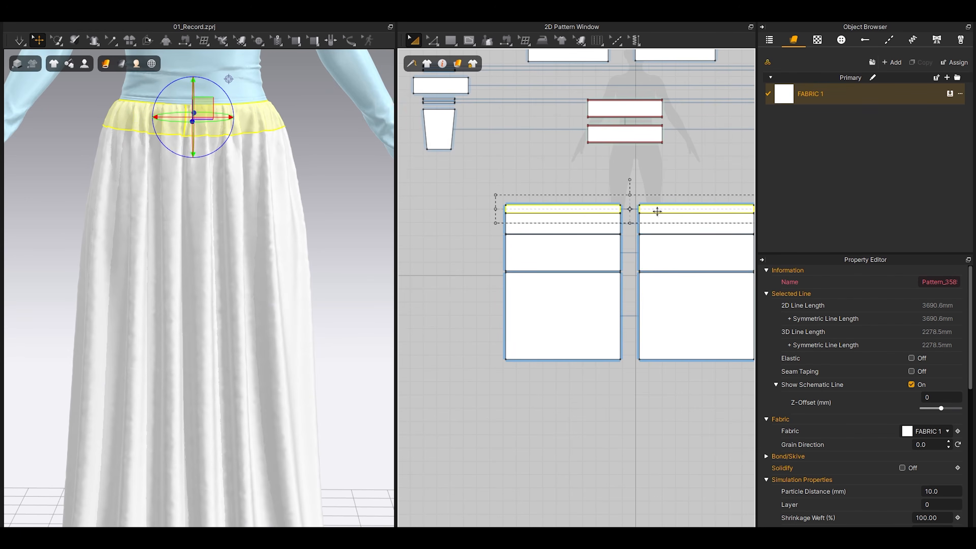
{"action": "left_click", "coordinate": [946, 488]}
{"action": "type", "text": "2"}
{"action": "key", "text": "Return"}
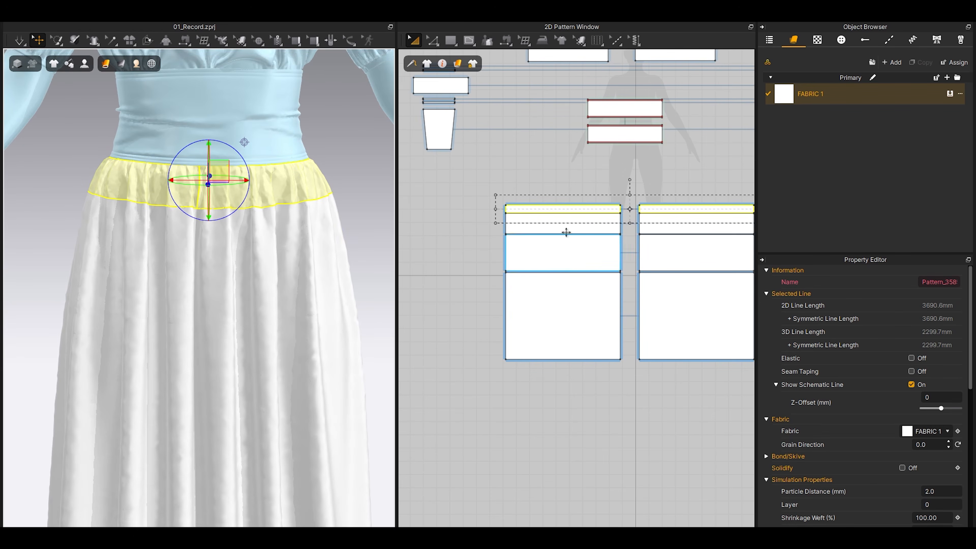
Set the particle distance of the second skirt tier to 4 mm and the third tier to 6 mm
{"action": "left_click", "coordinate": [563, 227]}
{"action": "left_click", "coordinate": [947, 489]}
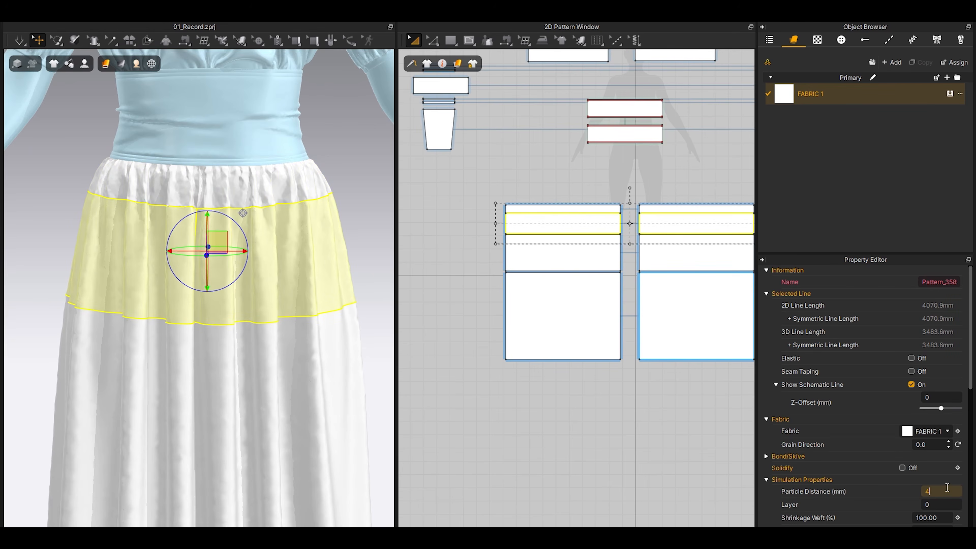
{"action": "type", "text": "4"}
{"action": "left_click", "coordinate": [562, 253]}
{"action": "left_click", "coordinate": [936, 489]}
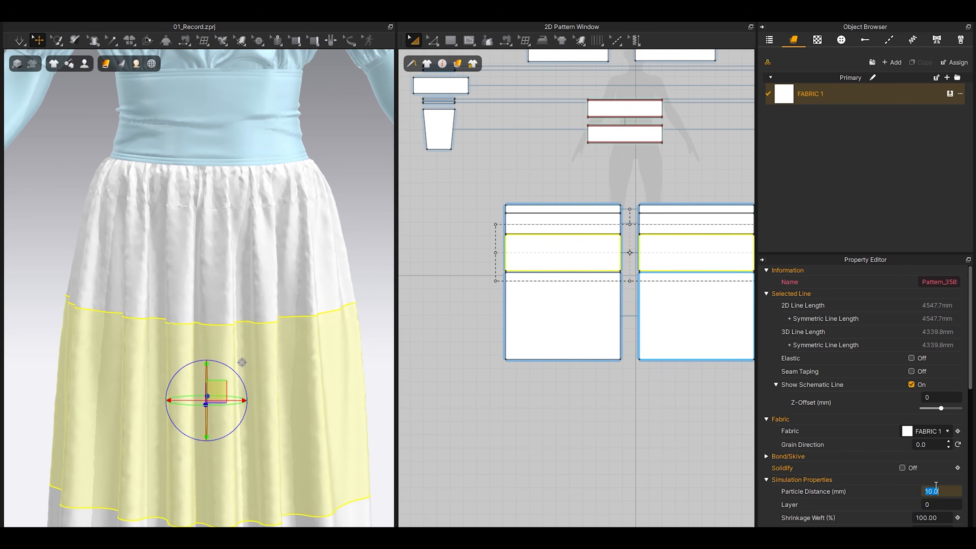
{"action": "type", "text": "6"}
Set the particle distance of the lowest skirt tier to 8 mm on both panels
{"action": "left_click", "coordinate": [693, 312]}
{"action": "scroll", "coordinate": [255, 305], "scroll_direction": "down", "scroll_amount": 5}
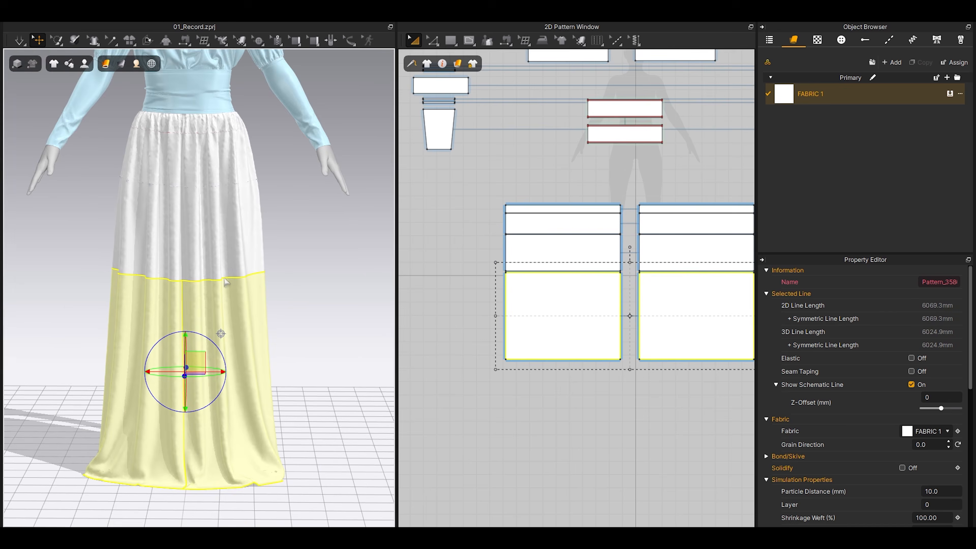
{"action": "left_click", "coordinate": [953, 488]}
{"action": "type", "text": "8"}
{"action": "left_click", "coordinate": [269, 269]}
{"action": "scroll", "coordinate": [269, 269], "scroll_direction": "down", "scroll_amount": 2}
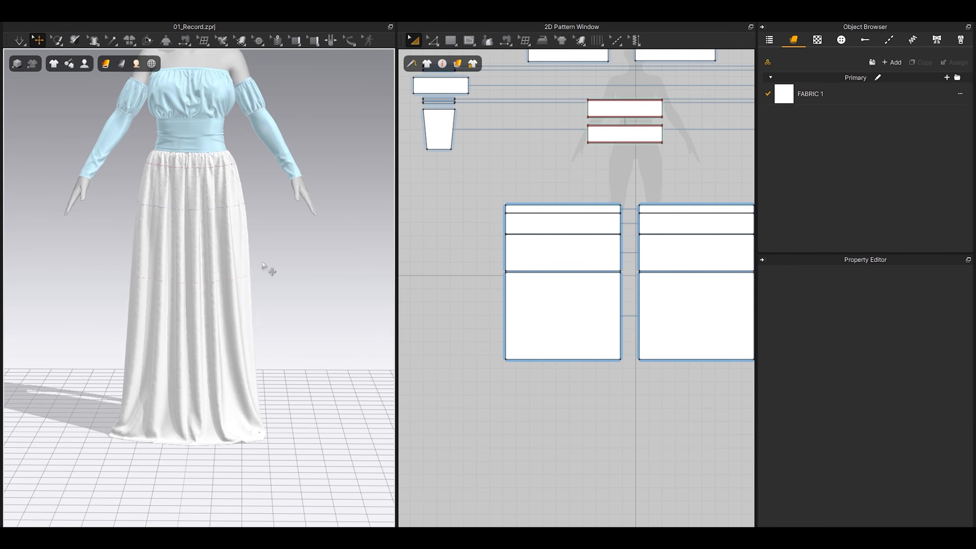
Simulate the dress so the tiered skirt settles, and hide the avatar
{"action": "middle_click_drag", "start_coordinate": [255, 257], "coordinate": [281, 285]}
{"action": "key", "text": "space"}
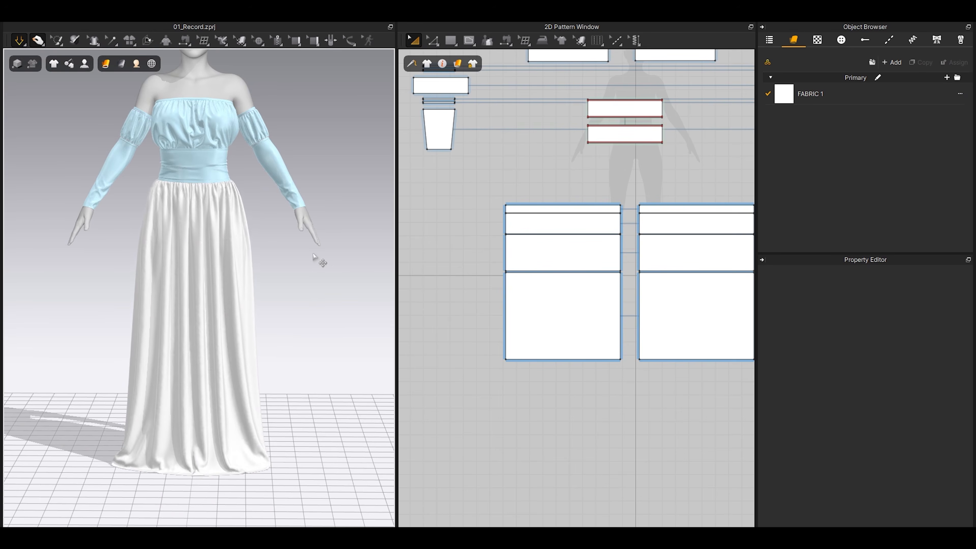
{"action": "key", "text": "shift+a"}
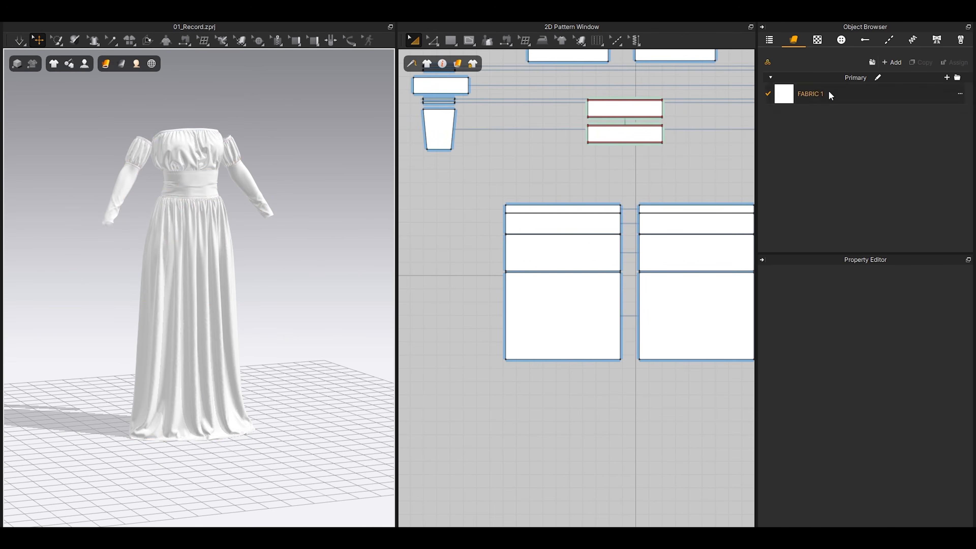
Add the Flower graphic to the front bodice panel at 361.2 mm wide and 541.8 mm high
{"action": "left_click", "coordinate": [830, 94]}
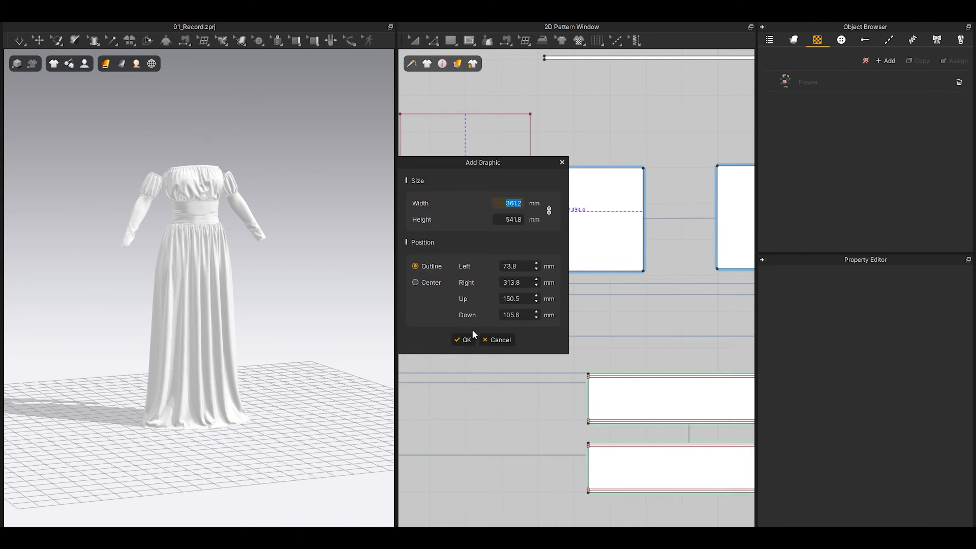
{"action": "left_click", "coordinate": [470, 338]}
{"action": "scroll", "coordinate": [239, 203], "scroll_direction": "up", "scroll_amount": 6}
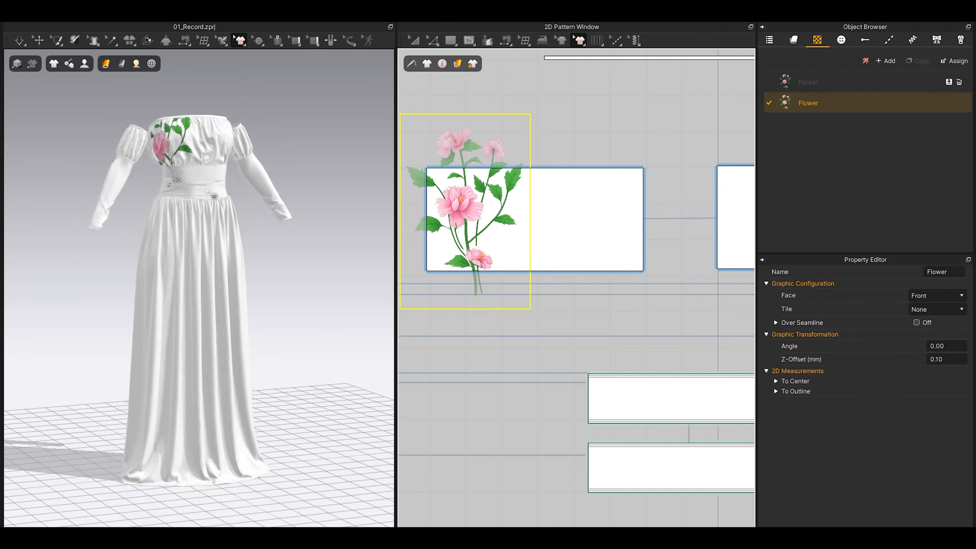
Scale down the Flower graphic and reposition it so the whole bouquet fits inside one side of the front bodice panel
{"action": "scroll", "coordinate": [499, 212], "scroll_direction": "up", "scroll_amount": 5}
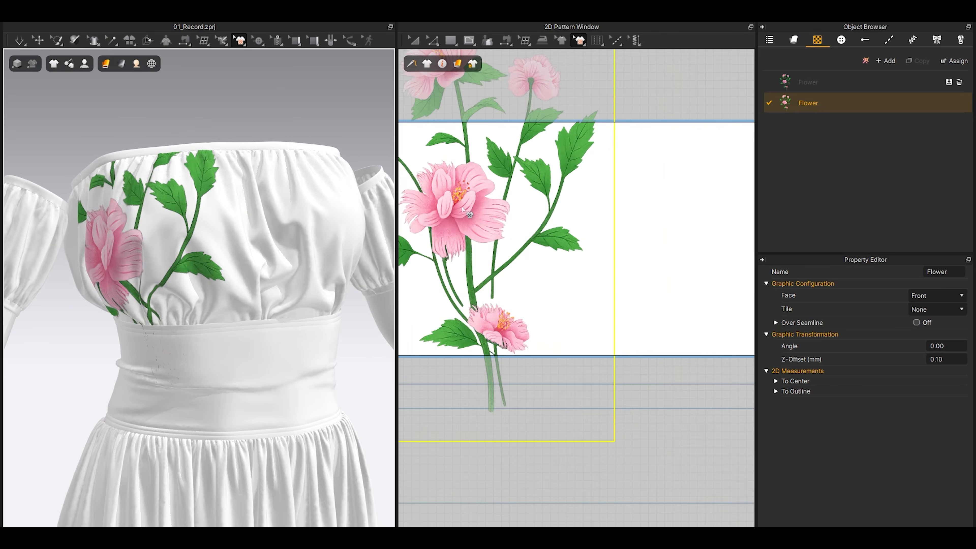
{"action": "left_click_drag", "start_coordinate": [565, 217], "coordinate": [605, 283]}
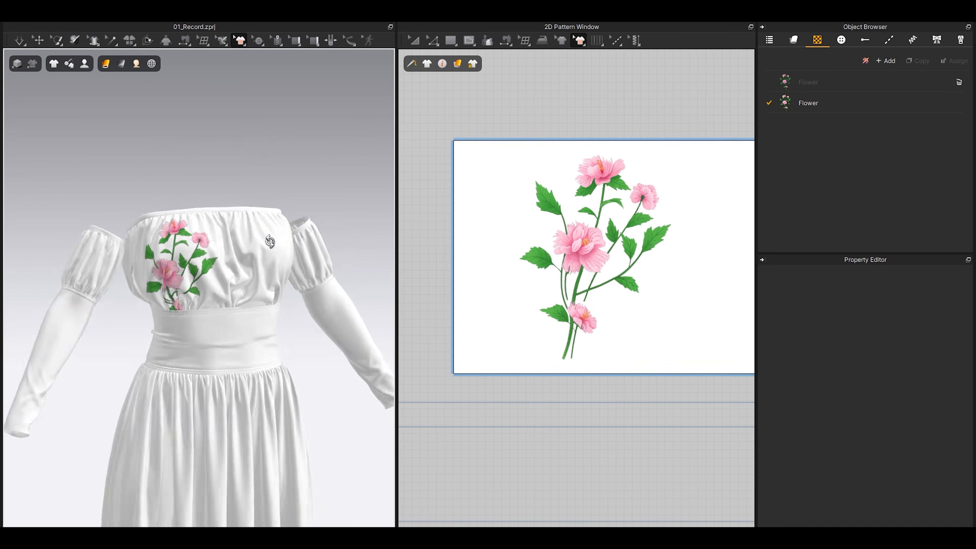
{"action": "right_click_drag", "start_coordinate": [271, 241], "coordinate": [326, 243]}
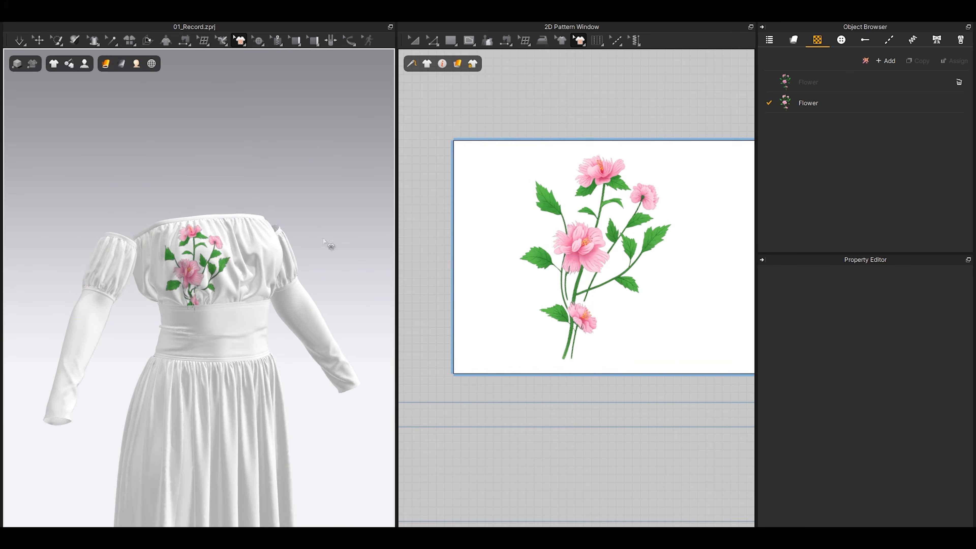
{"action": "left_click_drag", "start_coordinate": [634, 242], "coordinate": [625, 243]}
{"action": "scroll", "coordinate": [570, 243], "scroll_direction": "down", "scroll_amount": 3}
{"action": "left_click", "coordinate": [532, 228]}
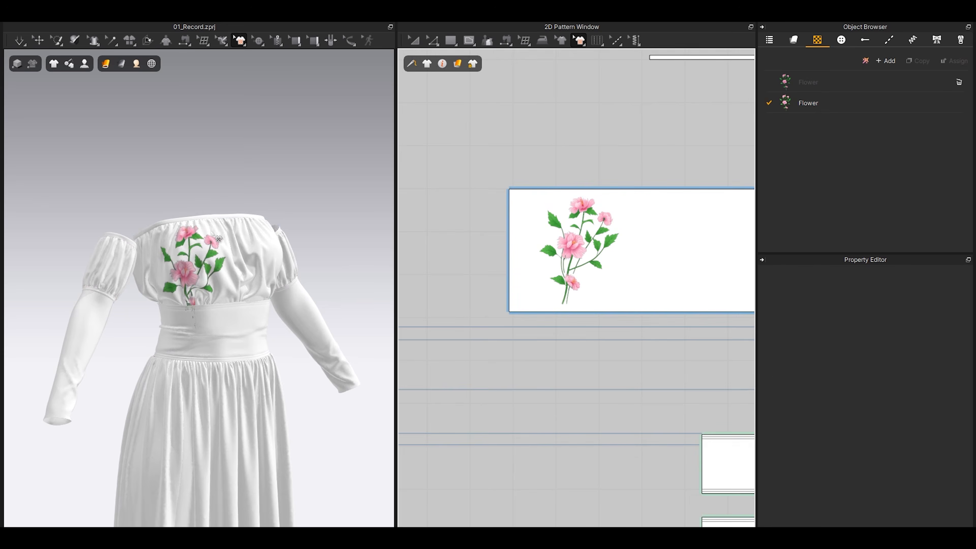
{"action": "scroll", "coordinate": [213, 233], "scroll_direction": "down", "scroll_amount": 2}
{"action": "right_click_drag", "start_coordinate": [252, 254], "coordinate": [226, 257]}
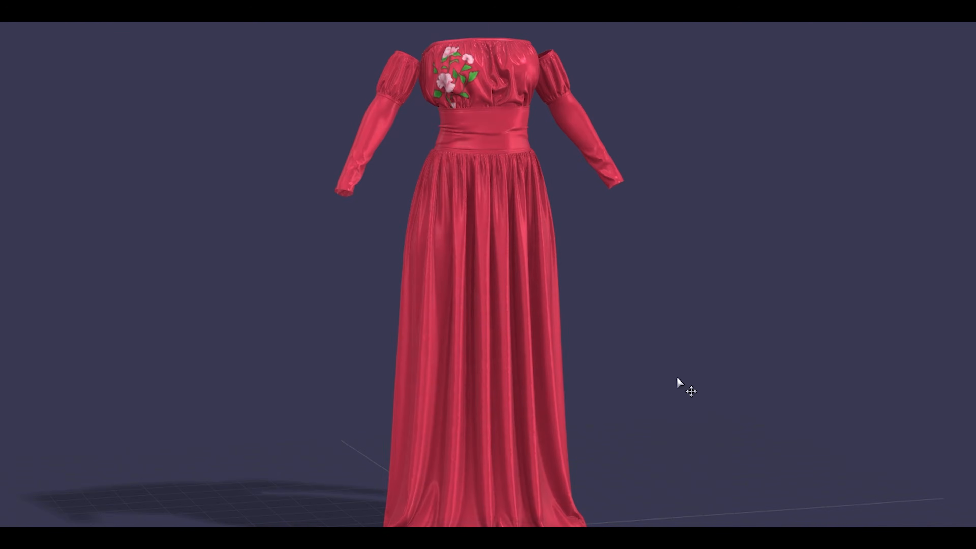
{"action": "right_click_drag", "start_coordinate": [677, 380], "coordinate": [739, 401]}
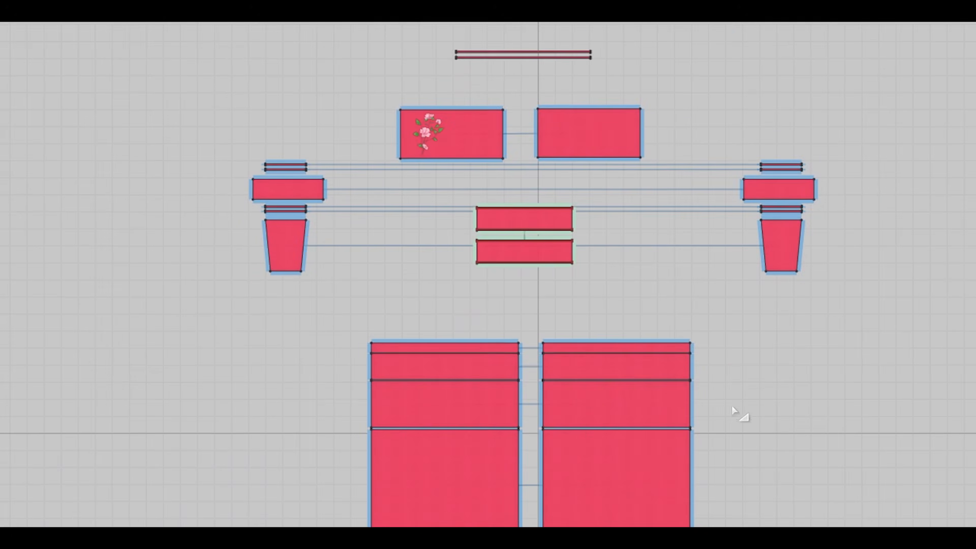
{"action": "scroll", "coordinate": [732, 405], "scroll_direction": "down", "scroll_amount": 2}
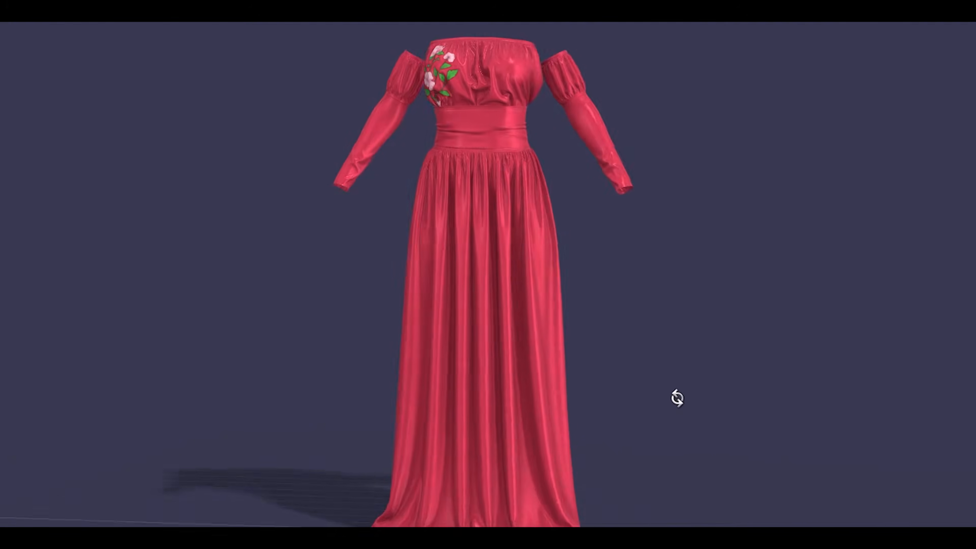
{"action": "right_click_drag", "start_coordinate": [675, 396], "coordinate": [787, 394]}
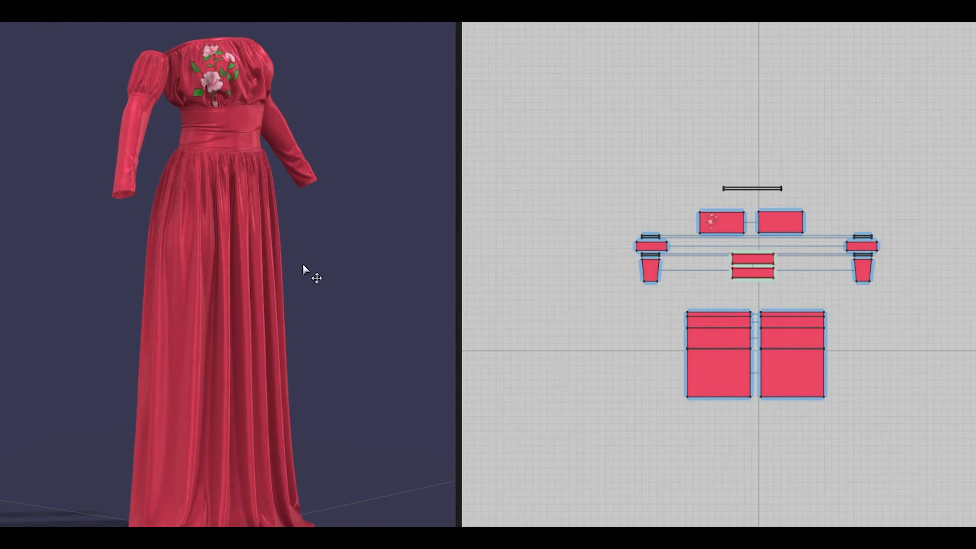
{"action": "right_click_drag", "start_coordinate": [303, 263], "coordinate": [288, 286]}
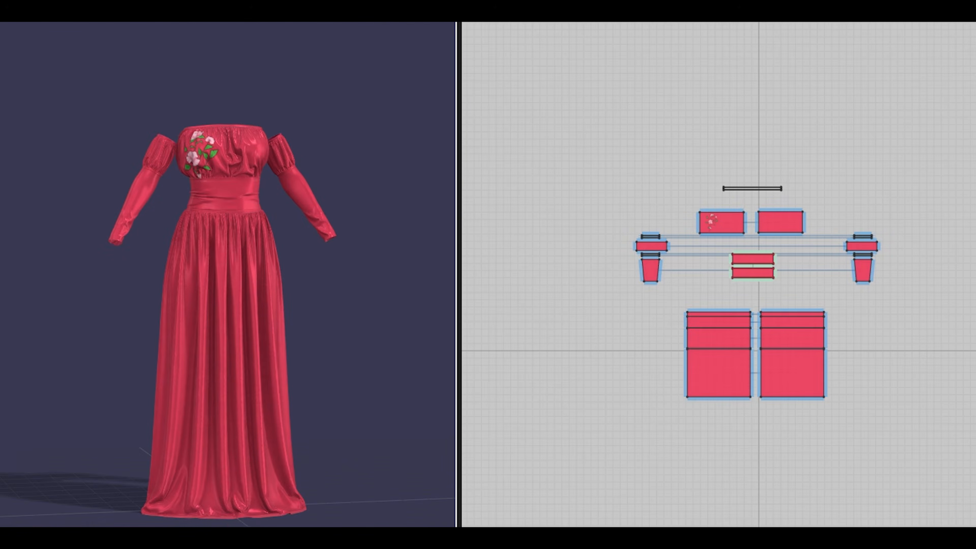